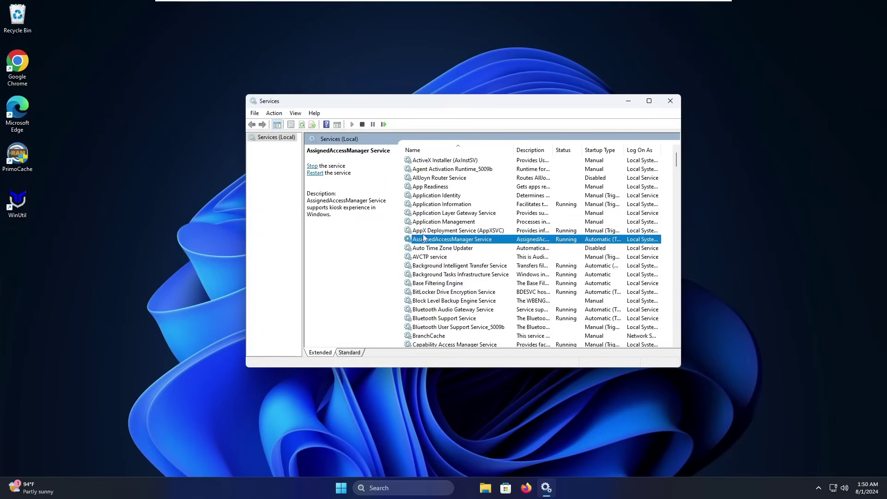
Read the descriptions of ActiveX Installer, Application Layer Gateway, Application Information and AssignedAccessManager services
{"action": "left_click", "coordinate": [433, 162]}
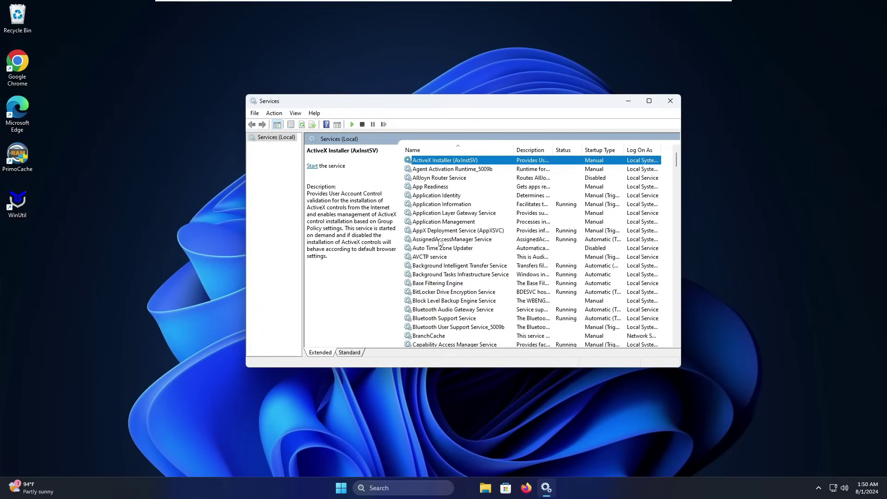
{"action": "left_click", "coordinate": [433, 213]}
{"action": "left_click", "coordinate": [433, 206]}
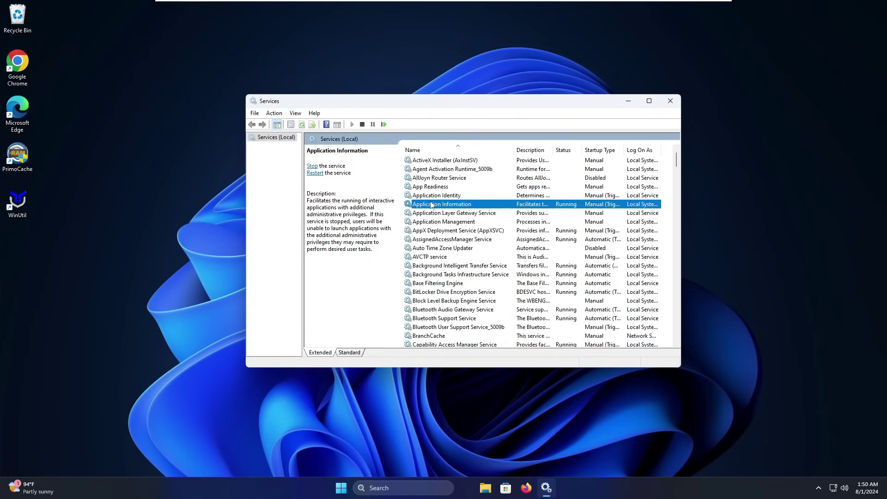
{"action": "left_click", "coordinate": [440, 240]}
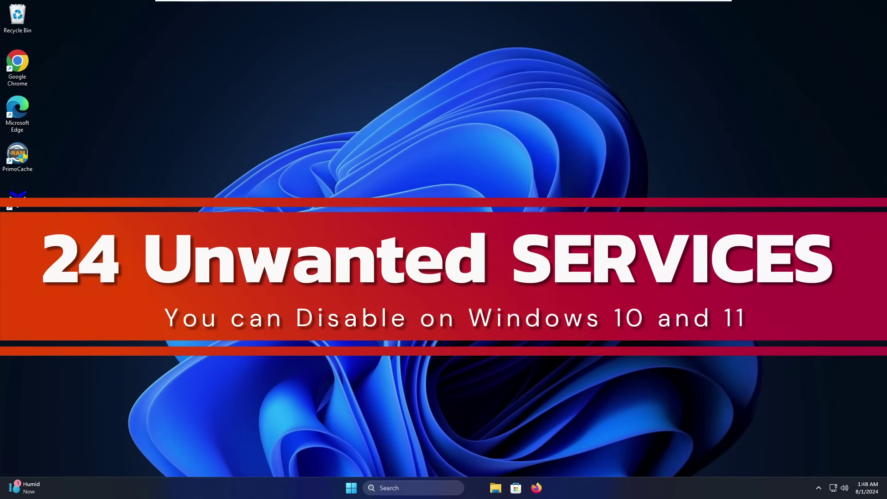
Launch Task Manager from the Start button's context menu and show its Performance page
{"action": "right_click", "coordinate": [351, 487]}
{"action": "left_click", "coordinate": [325, 377]}
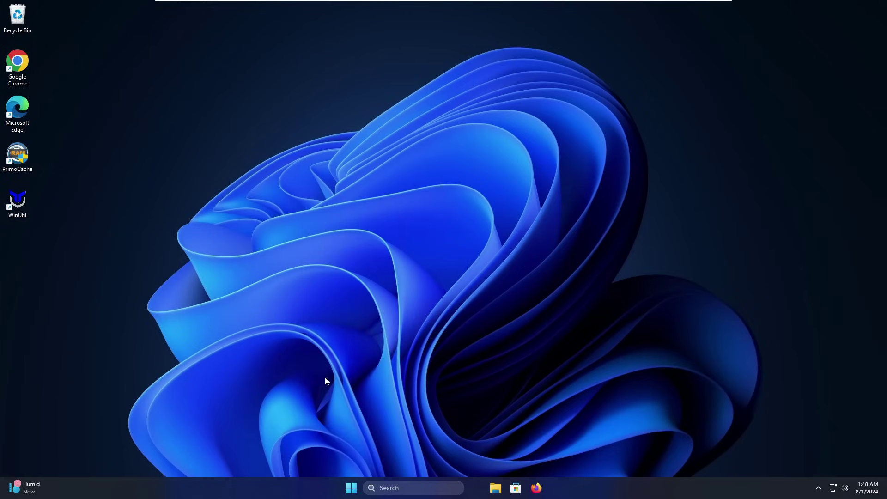
{"action": "left_click", "coordinate": [426, 134]}
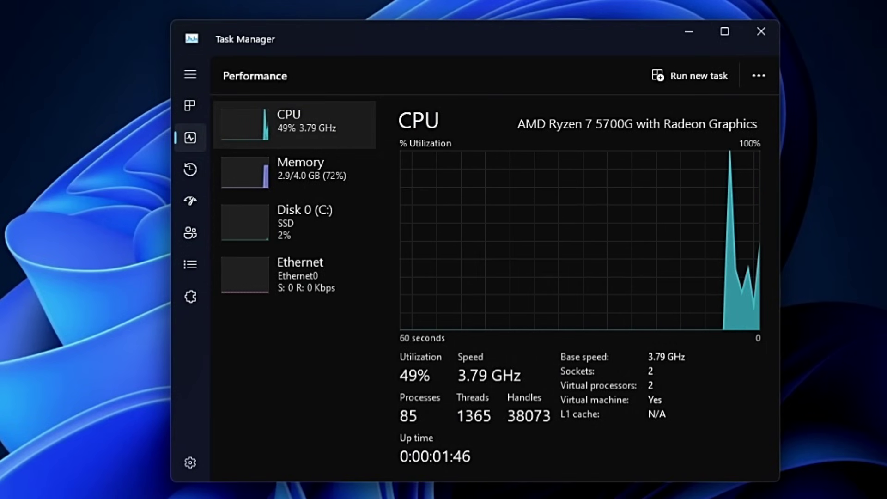
Check the running processes, then review memory and CPU usage graphs
{"action": "left_click", "coordinate": [189, 107]}
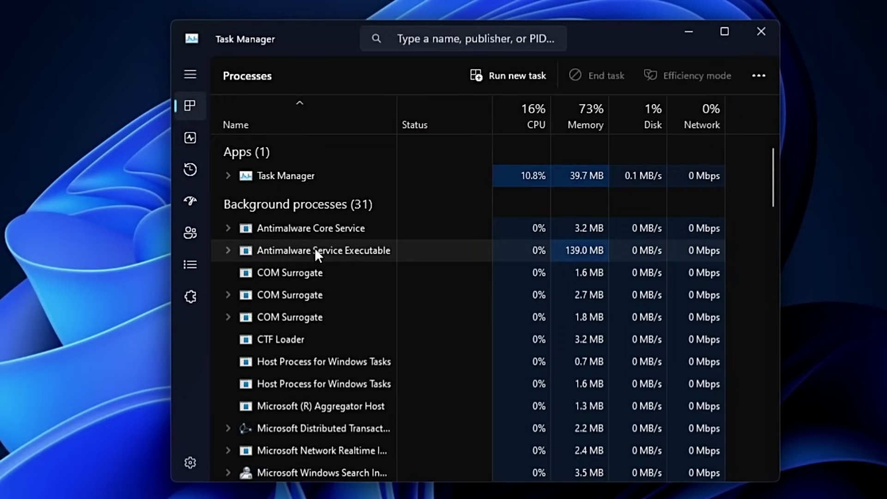
{"action": "left_click", "coordinate": [194, 139]}
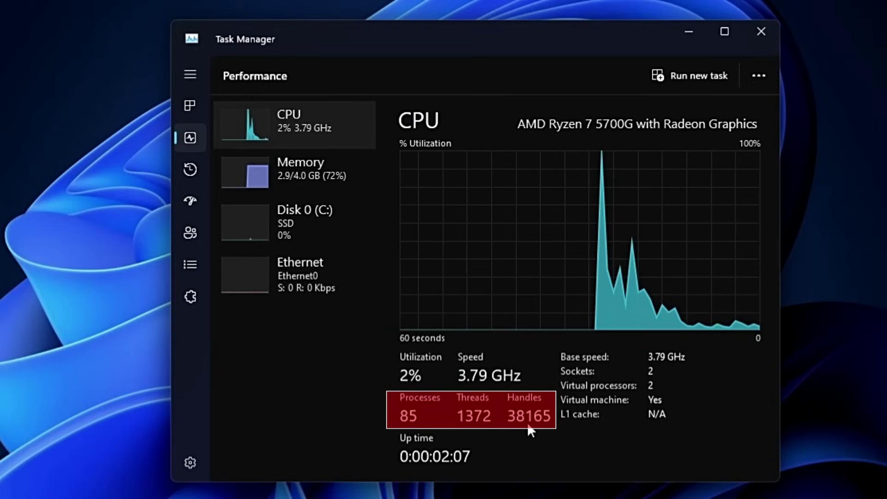
{"action": "left_click", "coordinate": [285, 178]}
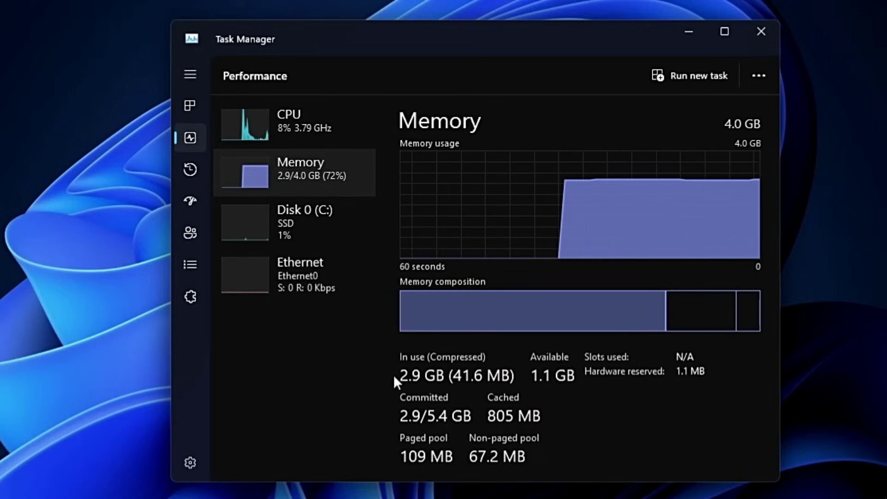
{"action": "left_click", "coordinate": [310, 137]}
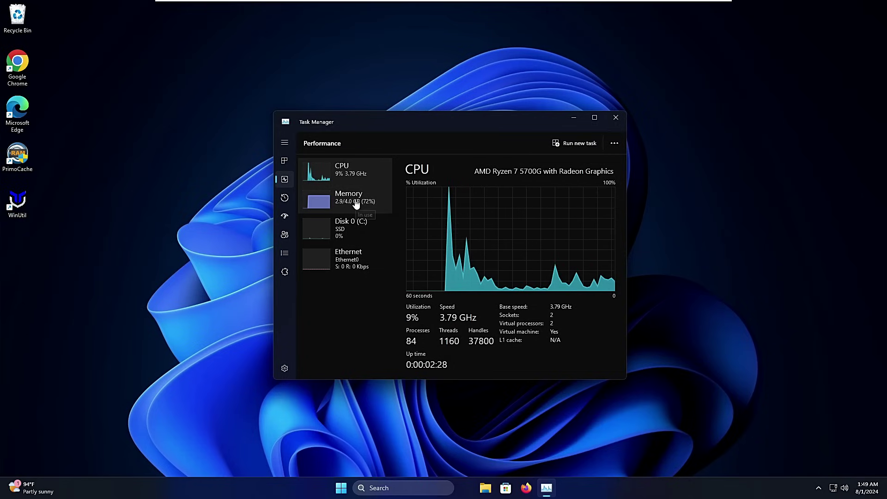
Close Task Manager and launch the Services console by searching 'services'
{"action": "left_click", "coordinate": [621, 119]}
{"action": "left_click", "coordinate": [429, 493]}
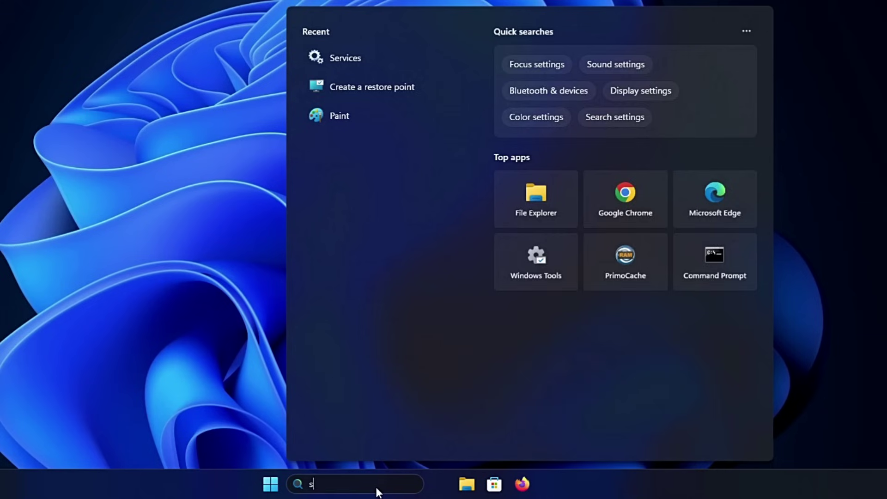
{"action": "type", "text": "services"}
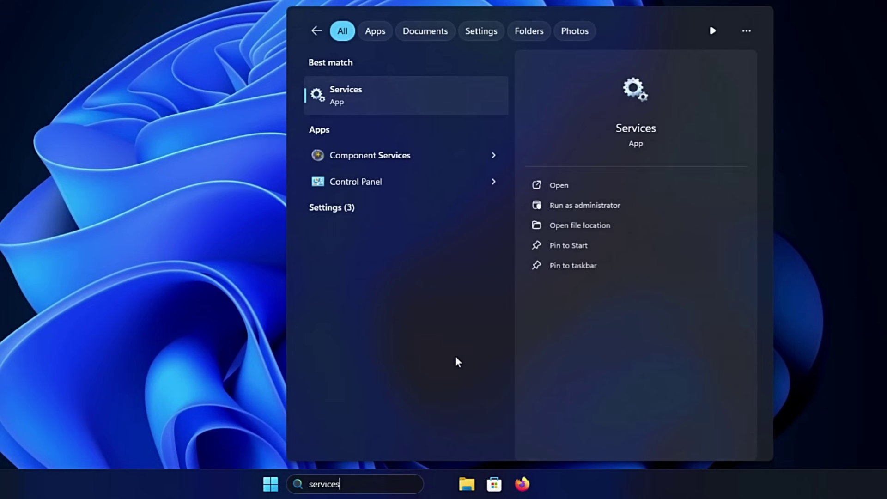
{"action": "key", "text": "Return"}
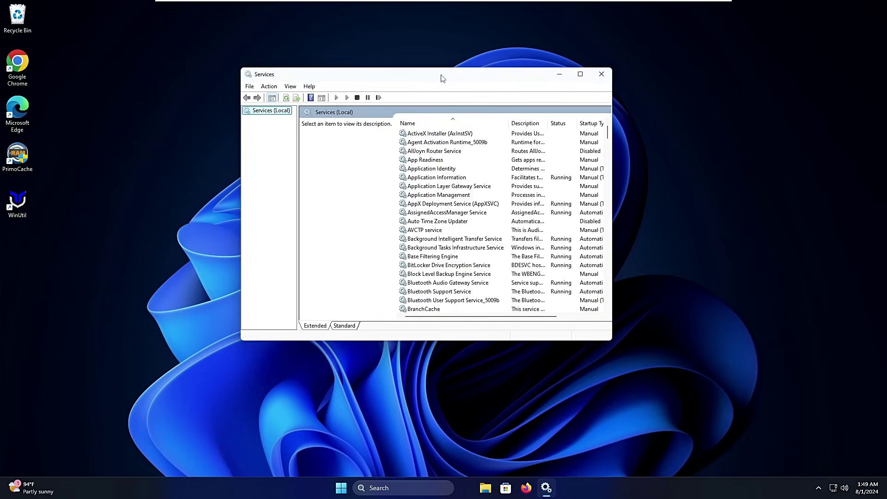
Move and widen the Services window, then select AssignedAccessManager Service
{"action": "left_click_drag", "start_coordinate": [443, 77], "coordinate": [453, 113]}
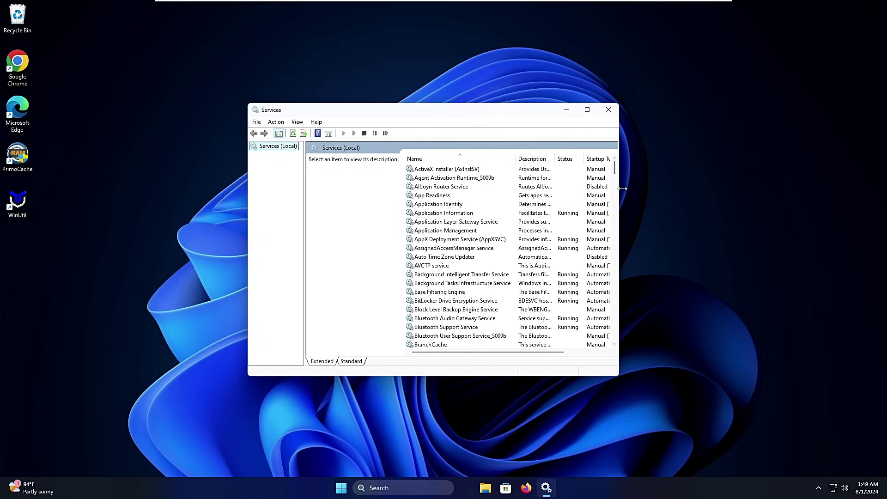
{"action": "left_click_drag", "start_coordinate": [621, 190], "coordinate": [685, 198]}
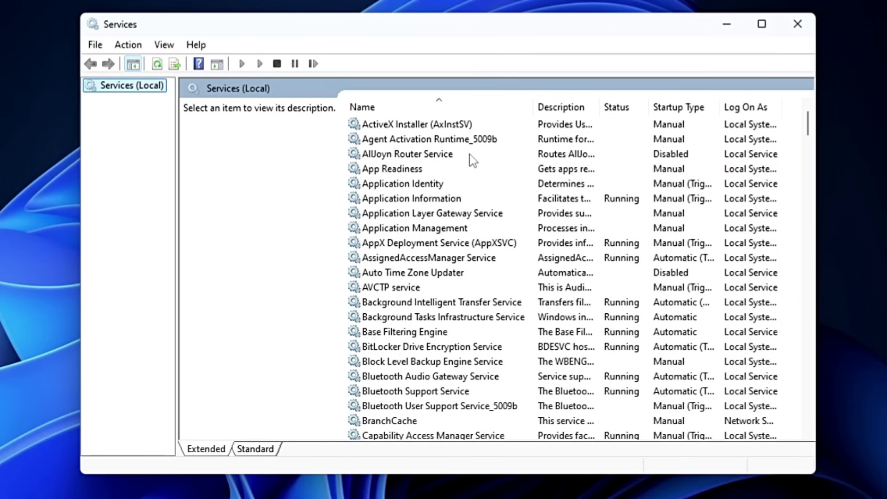
{"action": "left_click", "coordinate": [409, 200]}
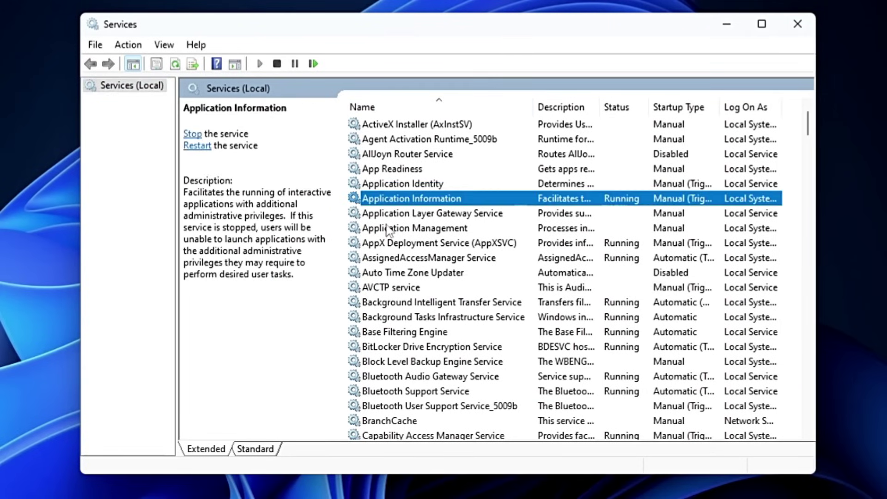
{"action": "left_click", "coordinate": [407, 257]}
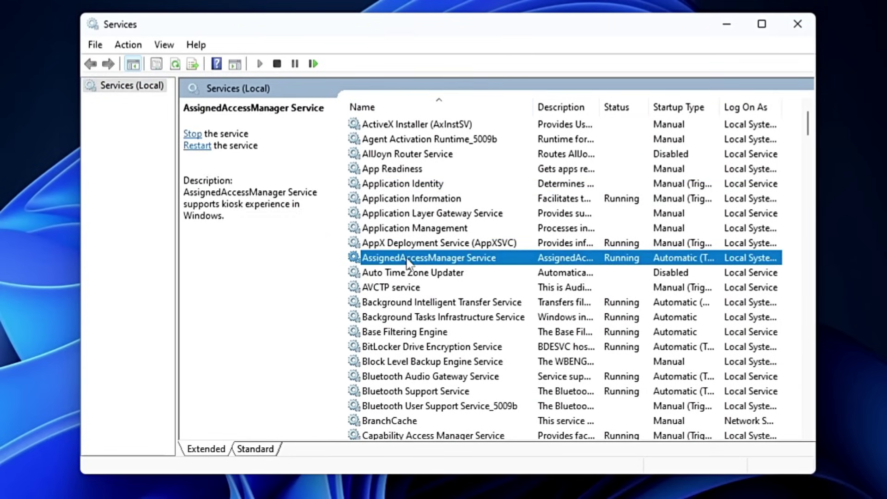
Set AssignedAccessManager Service's startup type to Disabled, stop it and apply
{"action": "double_click", "coordinate": [447, 262]}
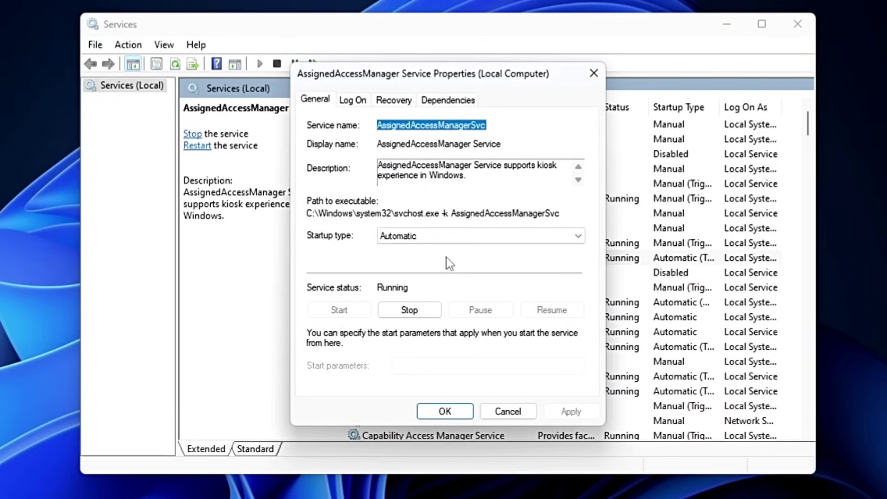
{"action": "left_click_drag", "start_coordinate": [467, 175], "coordinate": [377, 175]}
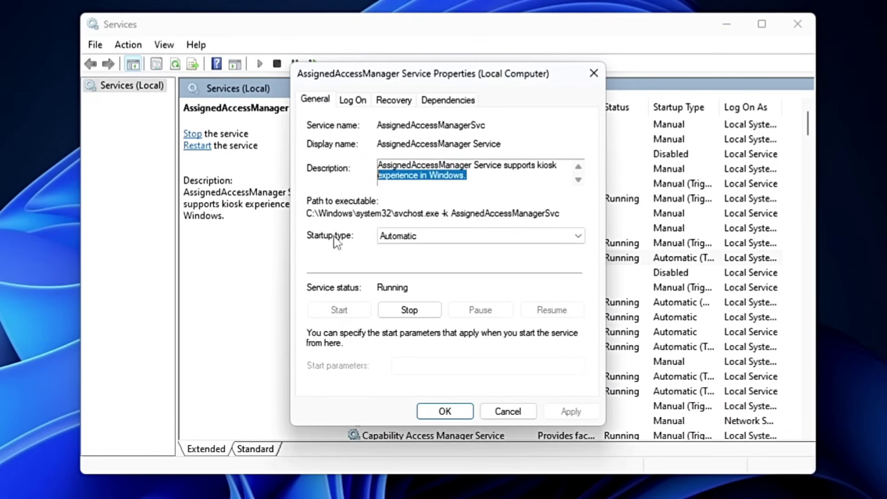
{"action": "left_click", "coordinate": [430, 237]}
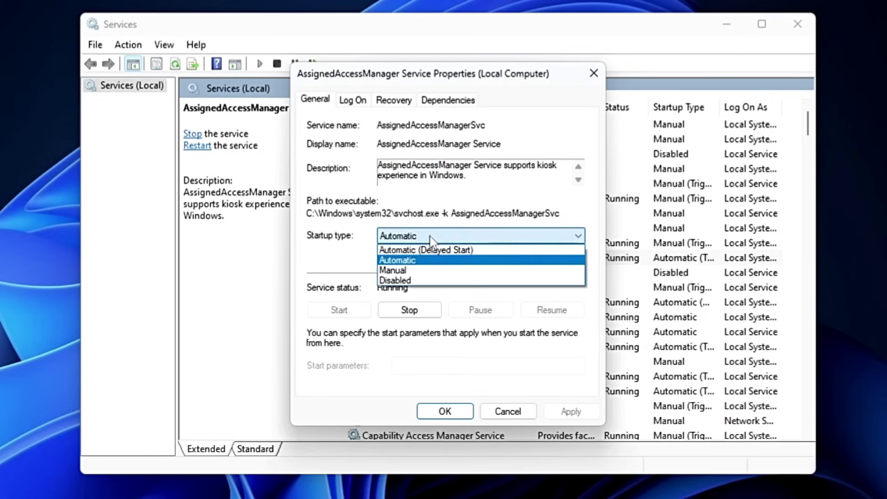
{"action": "left_click", "coordinate": [405, 281]}
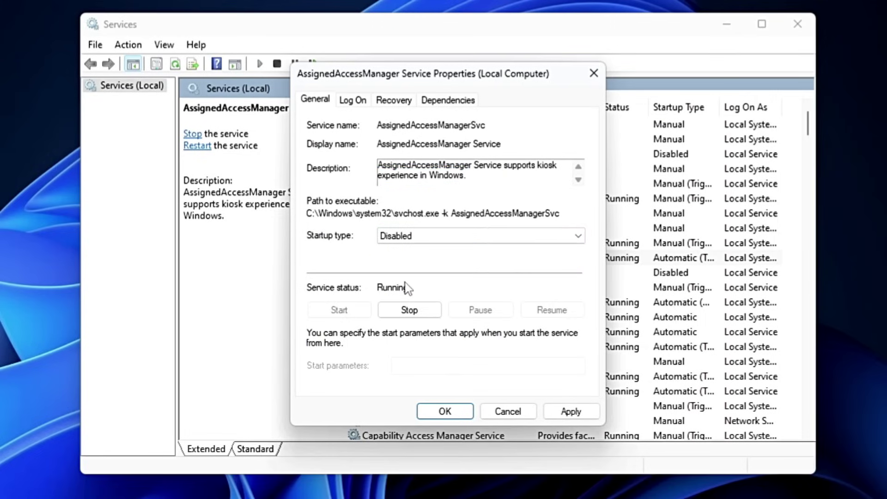
{"action": "left_click", "coordinate": [413, 312]}
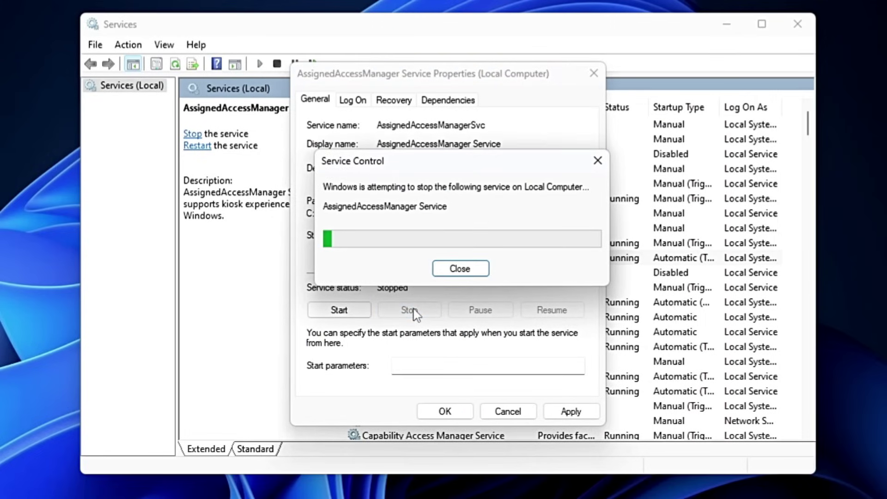
{"action": "left_click", "coordinate": [584, 417]}
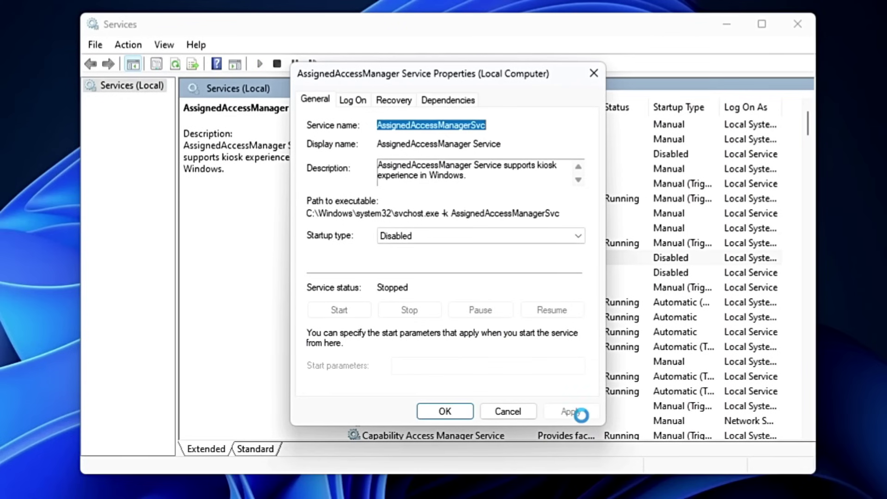
{"action": "left_click", "coordinate": [439, 411]}
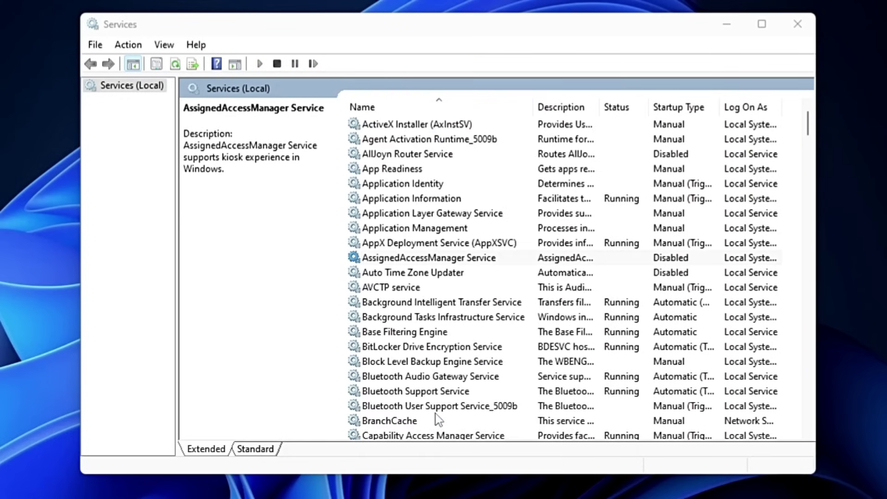
Scroll down and select BitLocker Drive Encryption Service after viewing Auto Time Zone Updater
{"action": "scroll", "coordinate": [389, 233], "scroll_direction": "down", "scroll_amount": 1}
{"action": "left_click", "coordinate": [389, 231]}
{"action": "left_click", "coordinate": [390, 301]}
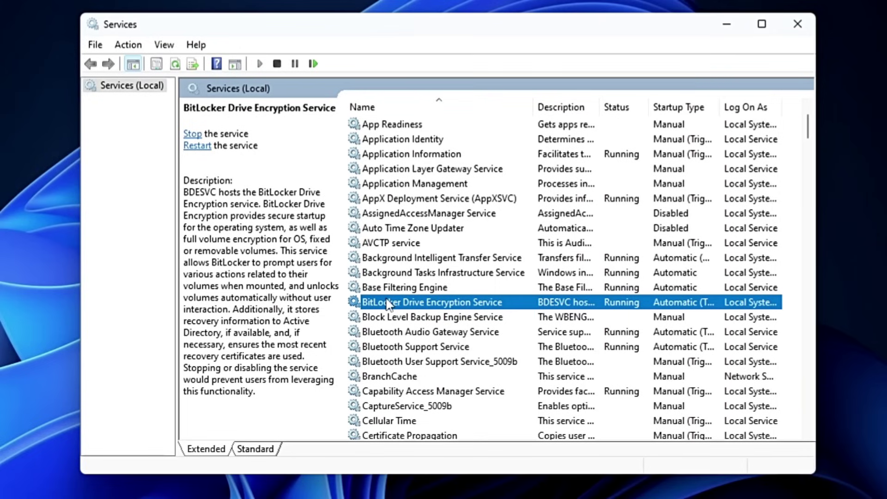
{"action": "double_click", "coordinate": [387, 305]}
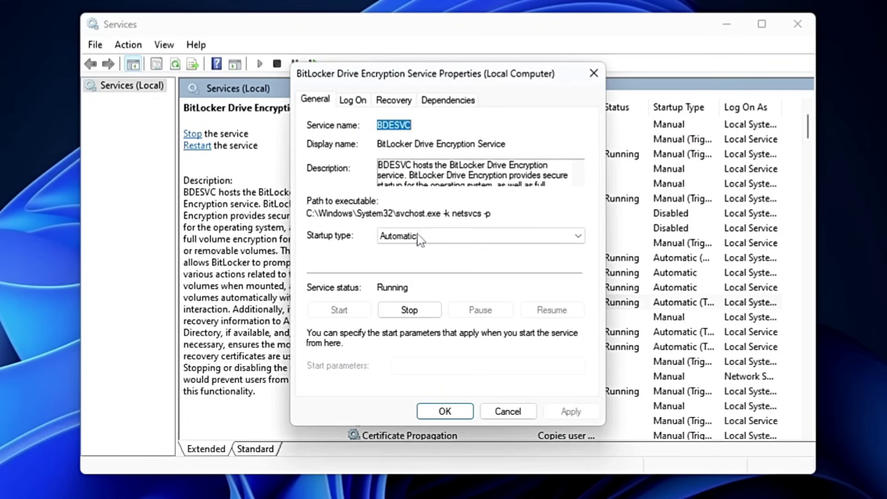
{"action": "left_click", "coordinate": [419, 237]}
{"action": "left_click", "coordinate": [406, 279]}
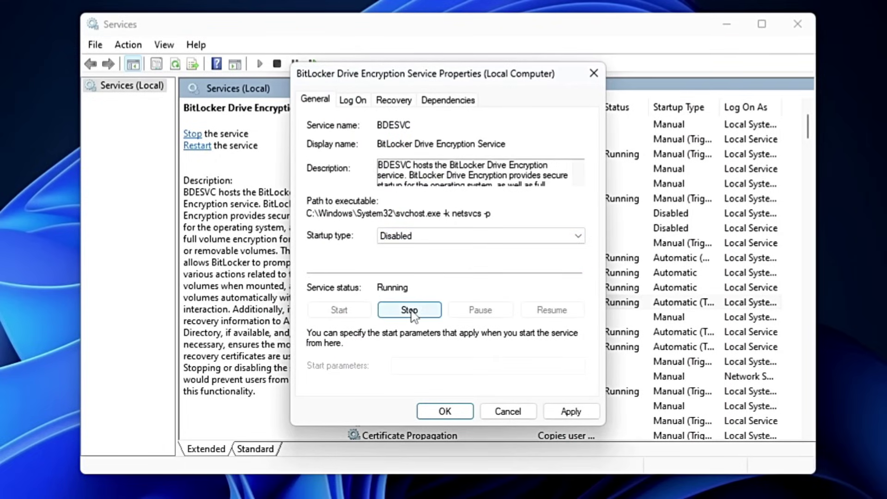
{"action": "left_click", "coordinate": [409, 310]}
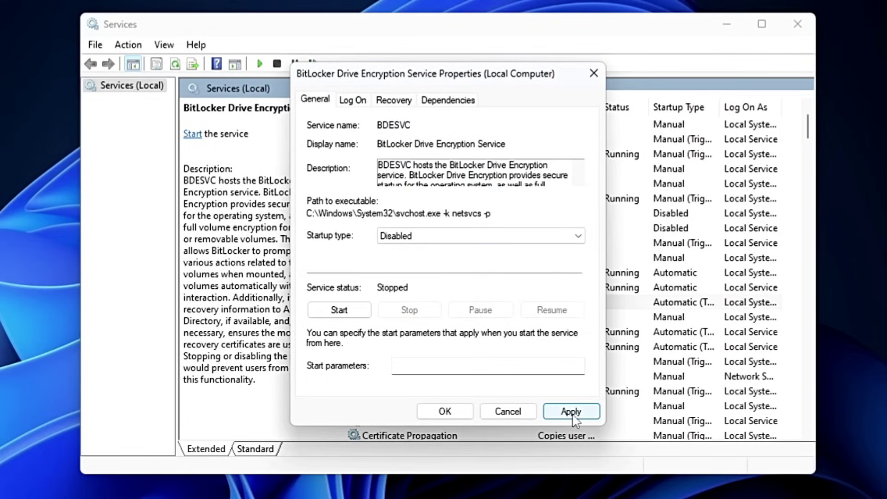
{"action": "left_click", "coordinate": [571, 411]}
{"action": "left_click", "coordinate": [445, 413]}
{"action": "left_click", "coordinate": [413, 330]}
{"action": "scroll", "coordinate": [412, 342], "scroll_direction": "down", "scroll_amount": 1}
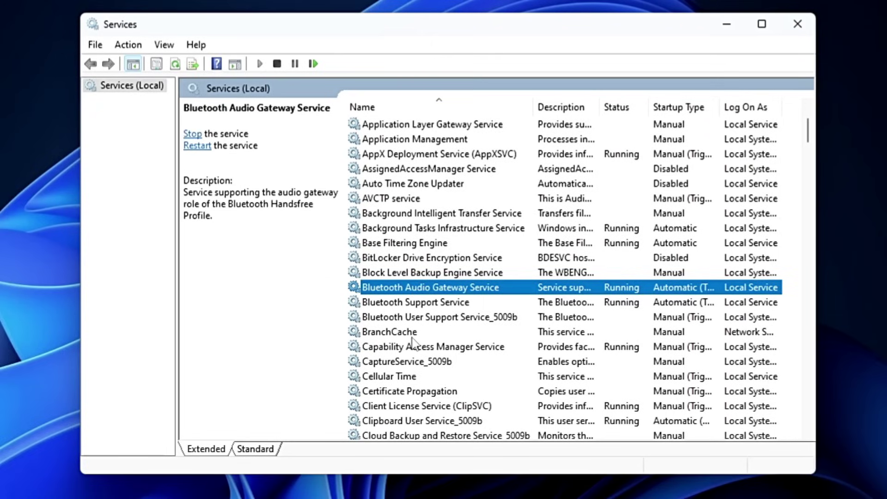
Set Bluetooth Audio Gateway Service to Disabled, stop it and apply
{"action": "double_click", "coordinate": [398, 289]}
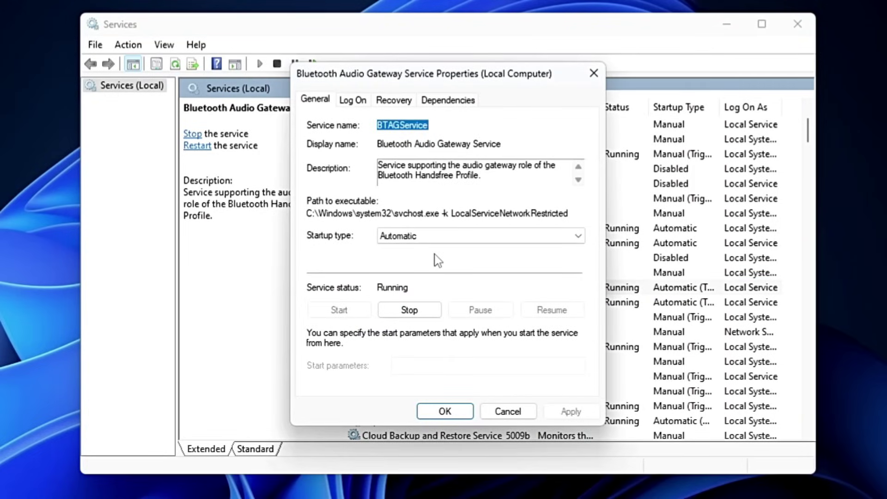
{"action": "left_click", "coordinate": [428, 241]}
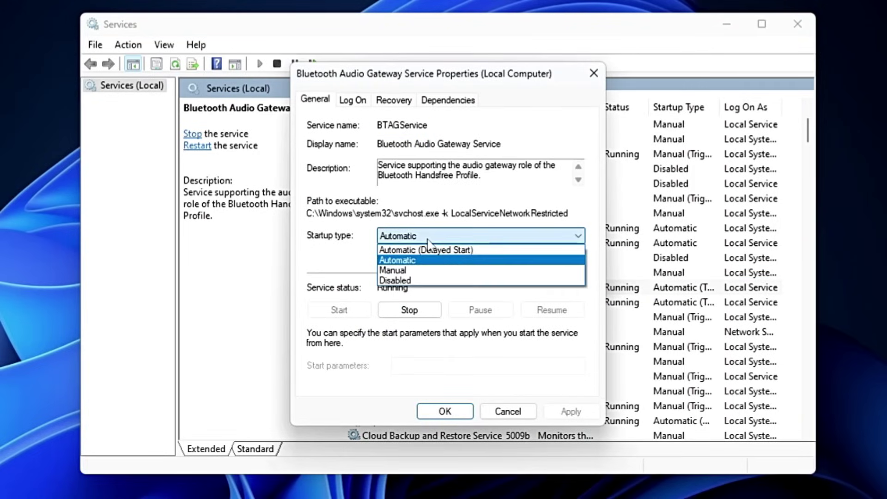
{"action": "left_click", "coordinate": [403, 280]}
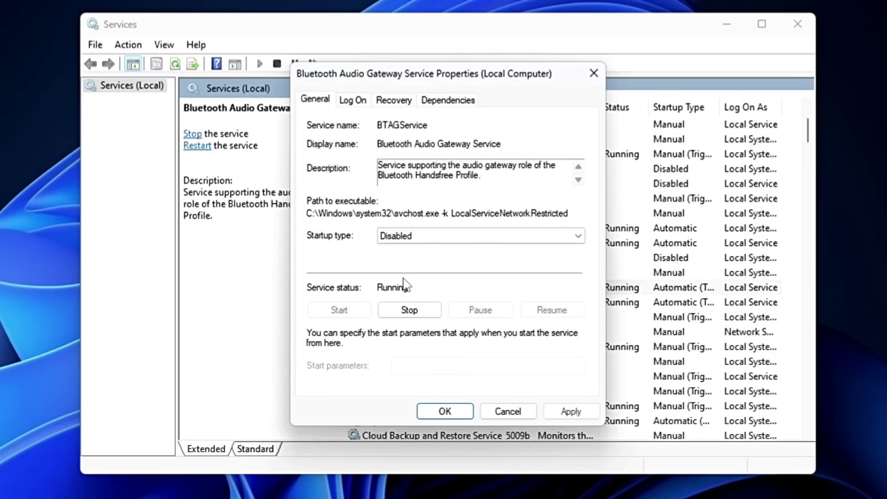
{"action": "left_click", "coordinate": [410, 309]}
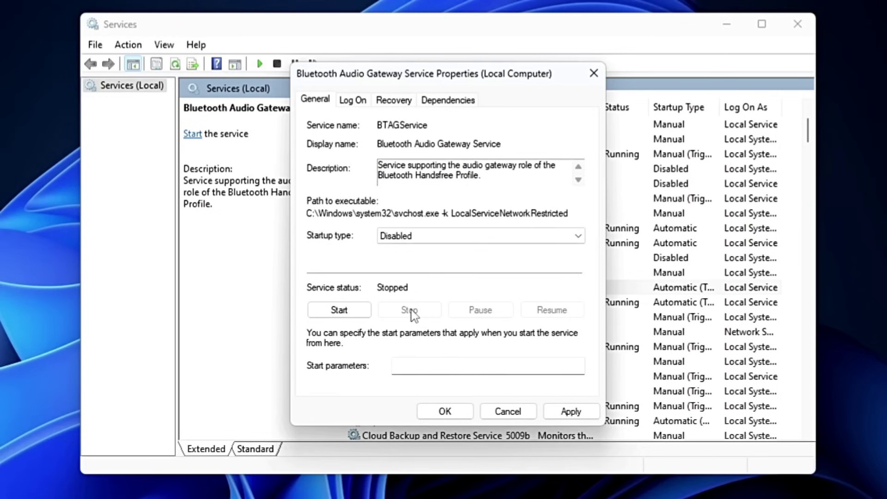
{"action": "left_click", "coordinate": [575, 411]}
{"action": "left_click", "coordinate": [445, 411]}
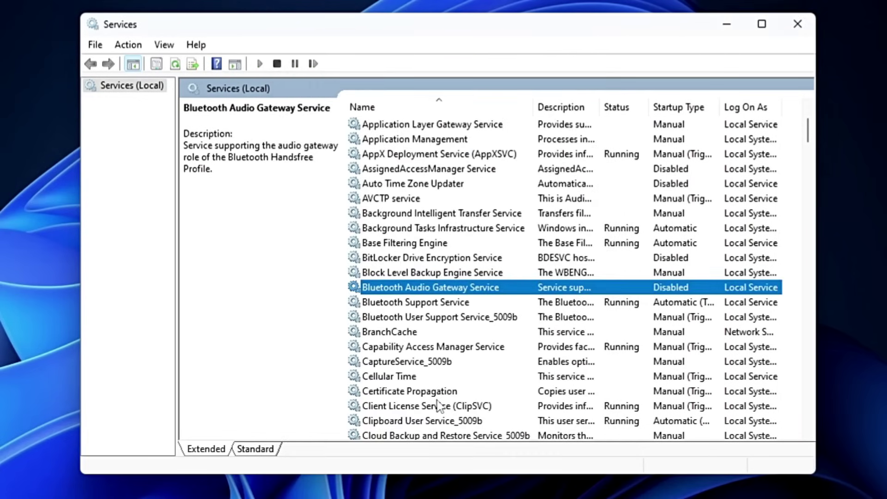
Set Bluetooth Support Service to Disabled, stop it and apply
{"action": "left_click", "coordinate": [427, 303]}
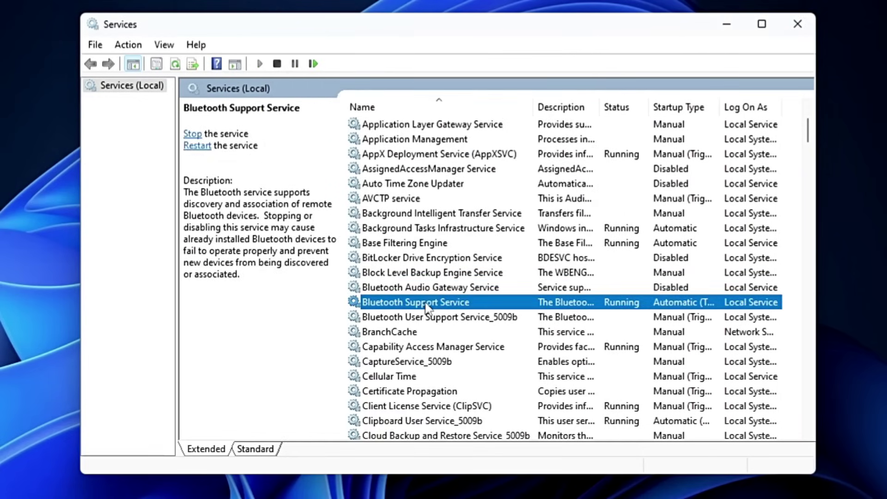
{"action": "key", "text": "Return"}
{"action": "left_click", "coordinate": [456, 234]}
{"action": "left_click", "coordinate": [396, 279]}
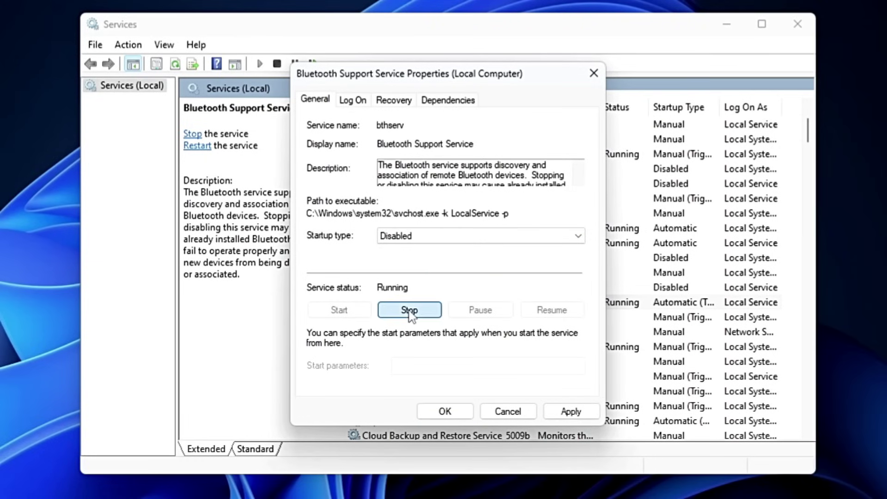
{"action": "left_click", "coordinate": [409, 309]}
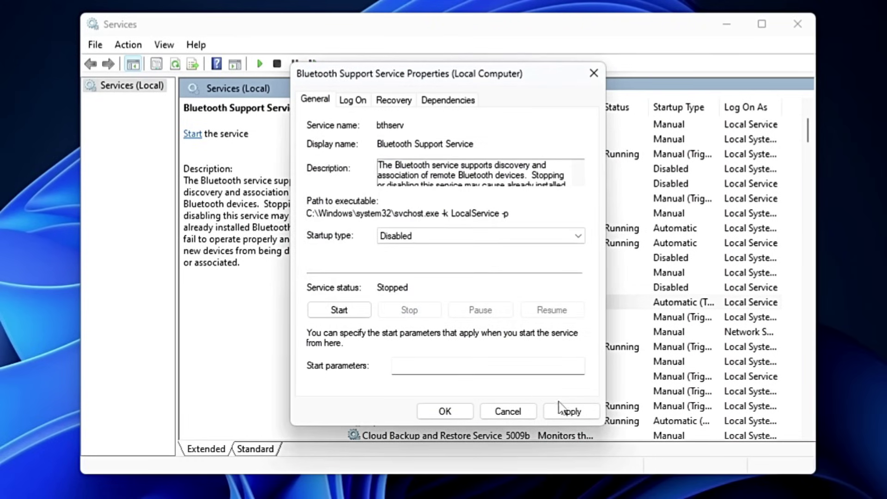
{"action": "left_click", "coordinate": [571, 410]}
{"action": "left_click", "coordinate": [445, 411]}
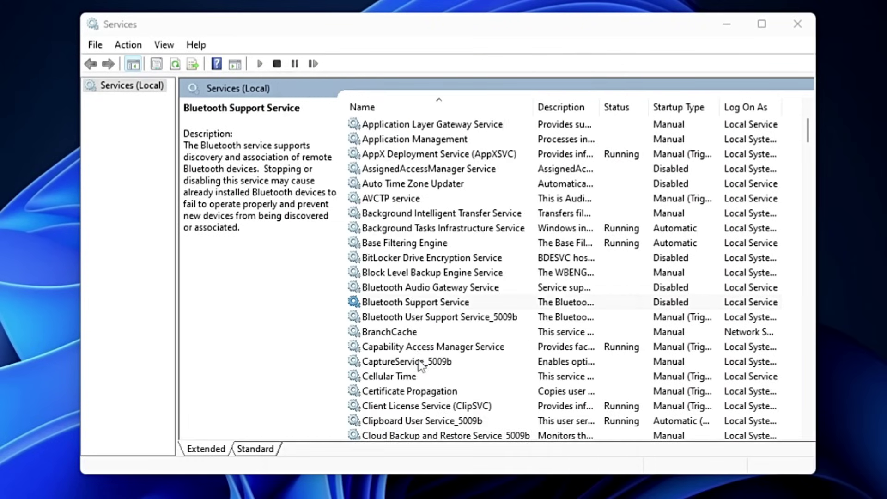
Scroll down past Bluetooth User Support Service to select Connected User Experiences and Telemetry
{"action": "left_click", "coordinate": [411, 315]}
{"action": "scroll", "coordinate": [401, 261], "scroll_direction": "down", "scroll_amount": 2}
{"action": "scroll", "coordinate": [400, 261], "scroll_direction": "down", "scroll_amount": 1}
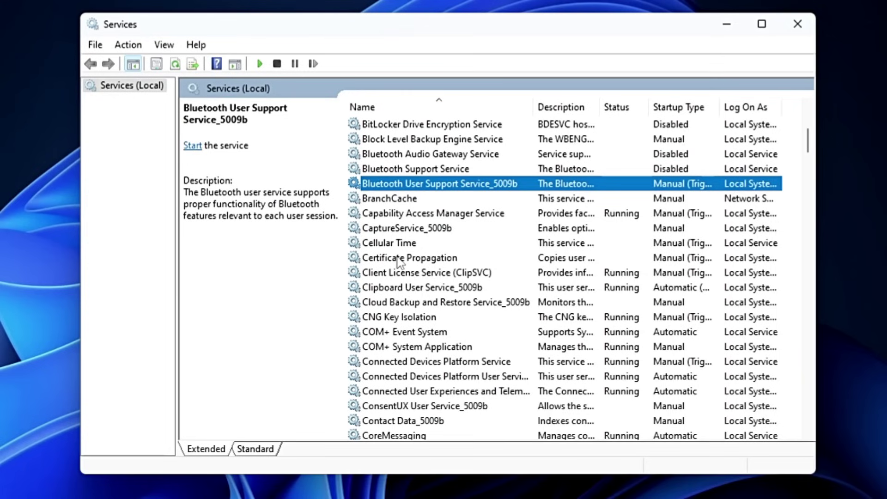
{"action": "left_click", "coordinate": [472, 396]}
{"action": "scroll", "coordinate": [472, 396], "scroll_direction": "down", "scroll_amount": 1}
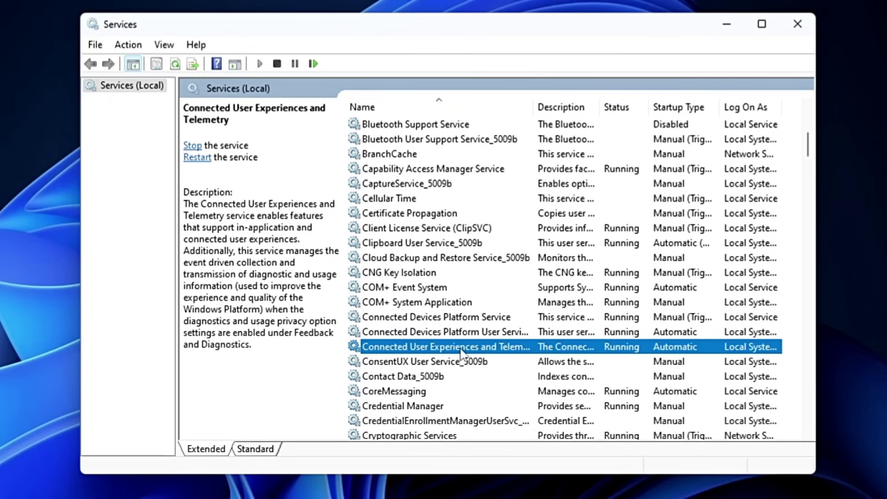
In Connected User Experiences and Telemetry properties, choose Disabled startup, stop the service and apply
{"action": "double_click", "coordinate": [462, 355]}
{"action": "left_click", "coordinate": [421, 238]}
{"action": "left_click", "coordinate": [409, 291]}
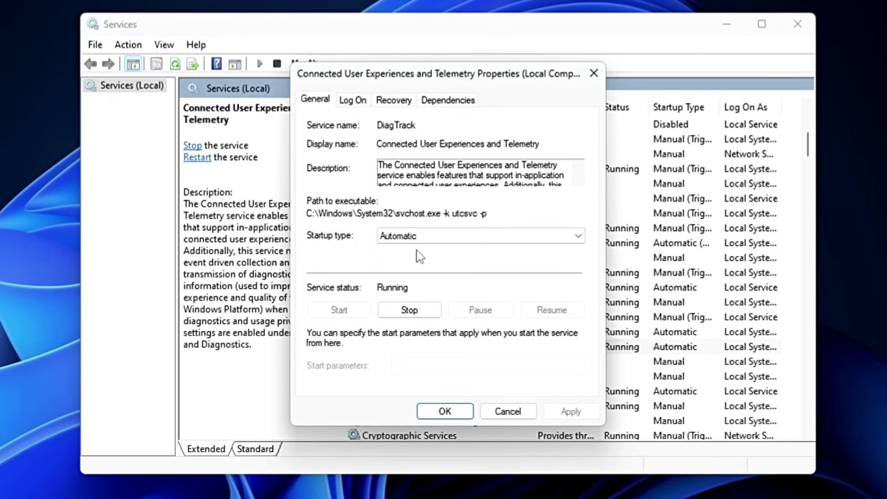
{"action": "left_click", "coordinate": [418, 236]}
{"action": "left_click", "coordinate": [409, 279]}
{"action": "left_click", "coordinate": [406, 310]}
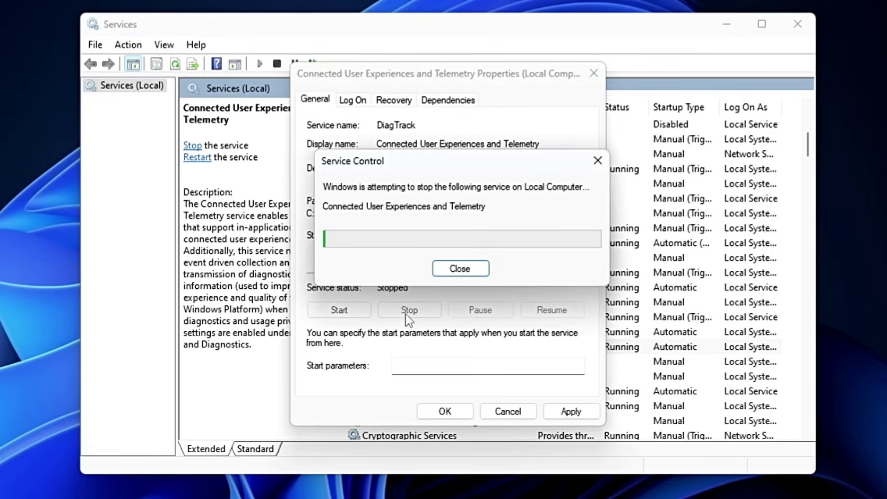
{"action": "left_click", "coordinate": [570, 411]}
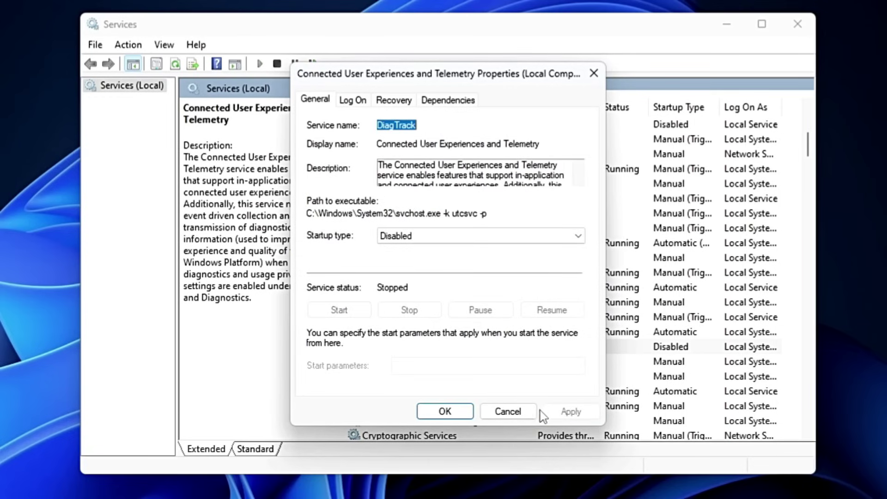
{"action": "left_click", "coordinate": [445, 411]}
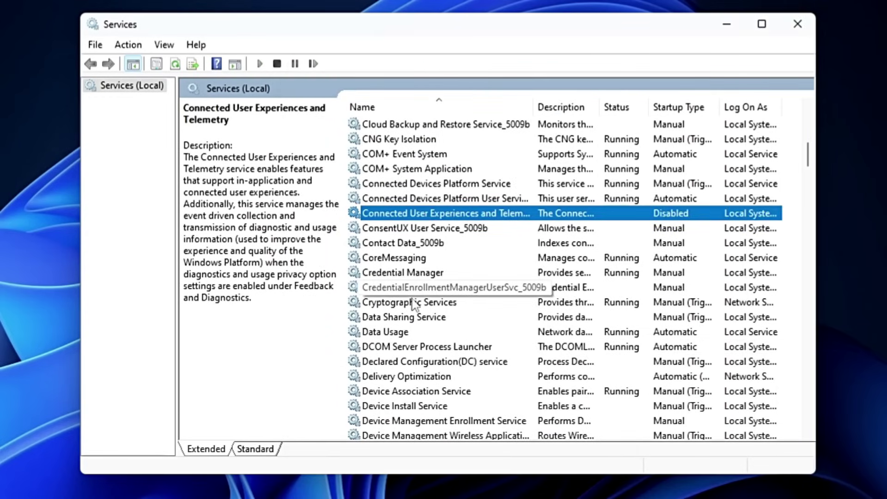
Scroll to and select the Diagnostic Execution, Policy, Service Host and System Host services
{"action": "scroll", "coordinate": [422, 319], "scroll_direction": "down", "scroll_amount": 2}
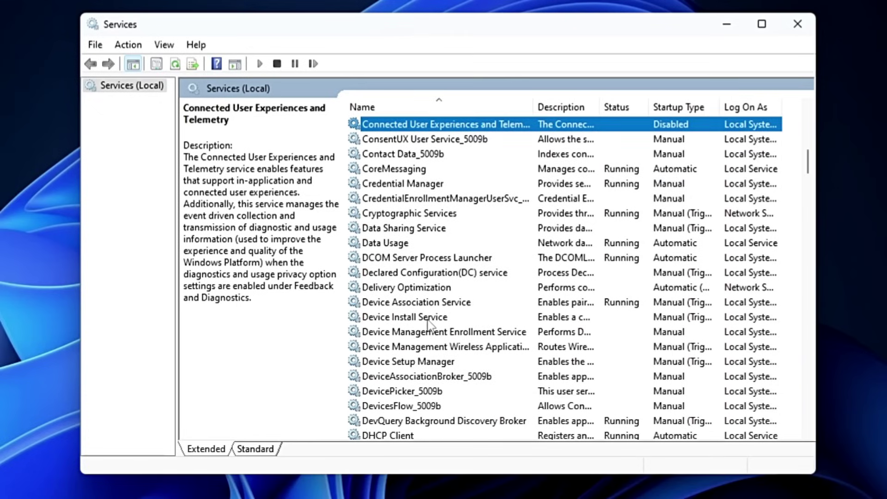
{"action": "scroll", "coordinate": [428, 323], "scroll_direction": "down", "scroll_amount": 2}
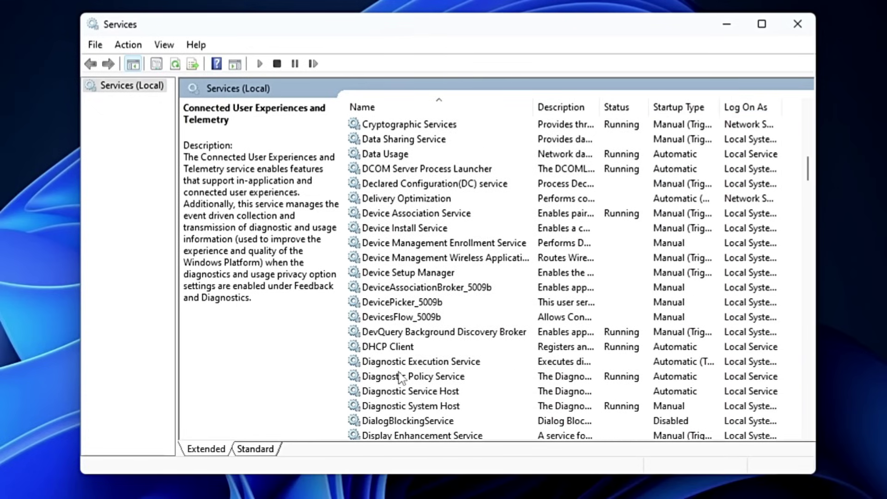
{"action": "left_click", "coordinate": [404, 365]}
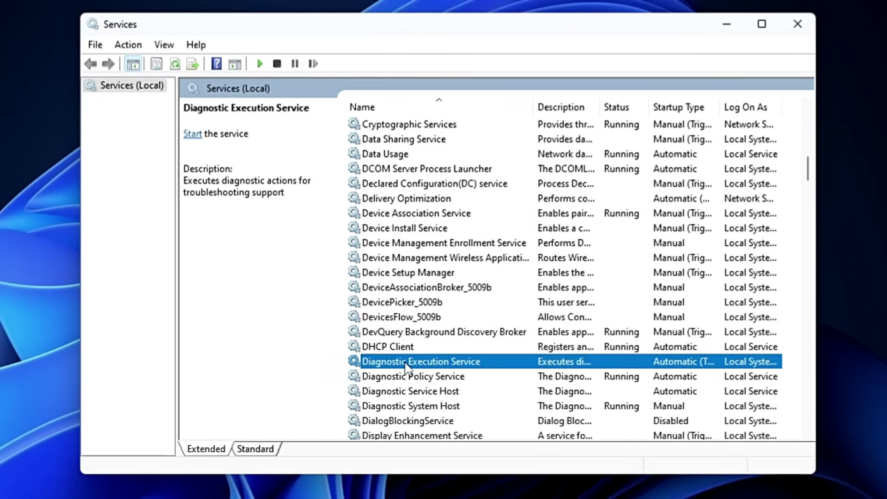
{"action": "scroll", "coordinate": [427, 319], "scroll_direction": "down", "scroll_amount": 1}
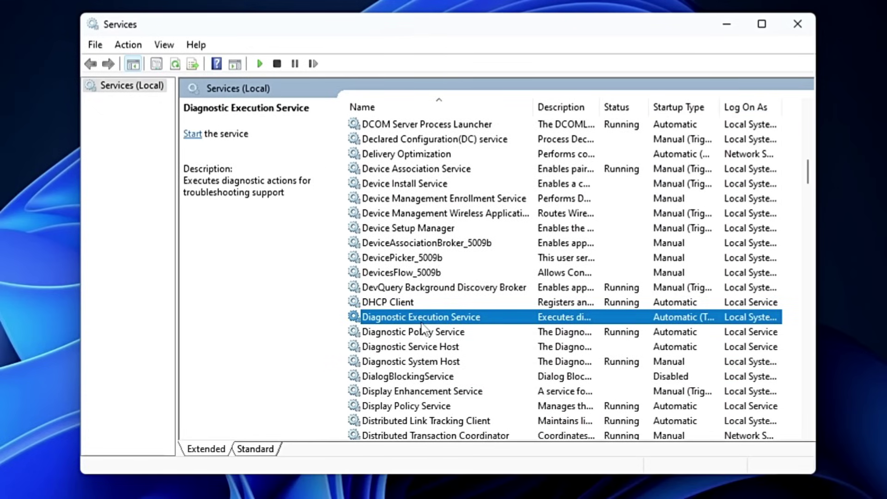
{"action": "left_click", "coordinate": [423, 332]}
{"action": "left_click", "coordinate": [420, 349]}
{"action": "left_click", "coordinate": [423, 363]}
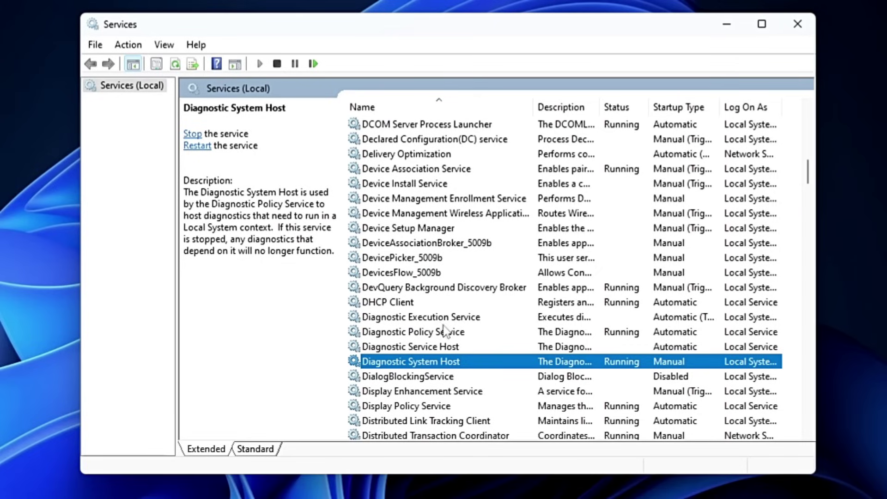
Set Diagnostic Execution Service's startup type to Disabled and apply
{"action": "double_click", "coordinate": [442, 318]}
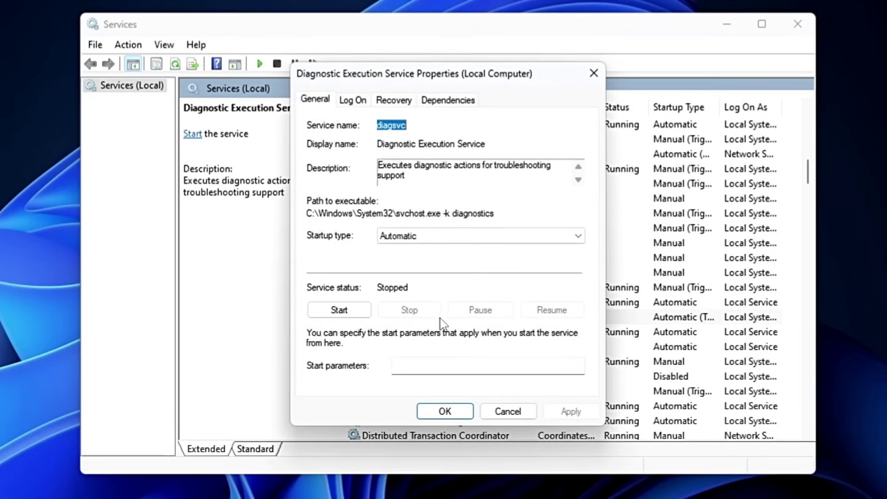
{"action": "left_click", "coordinate": [428, 237]}
{"action": "left_click", "coordinate": [414, 279]}
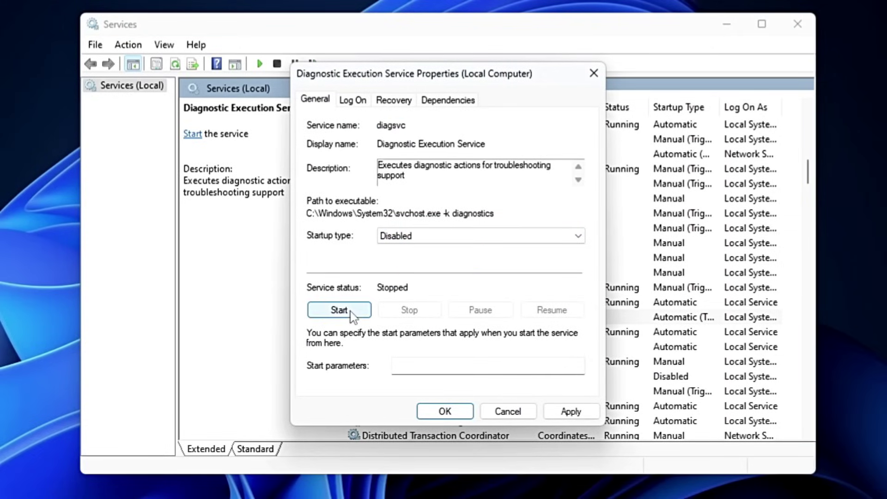
{"action": "left_click", "coordinate": [569, 411]}
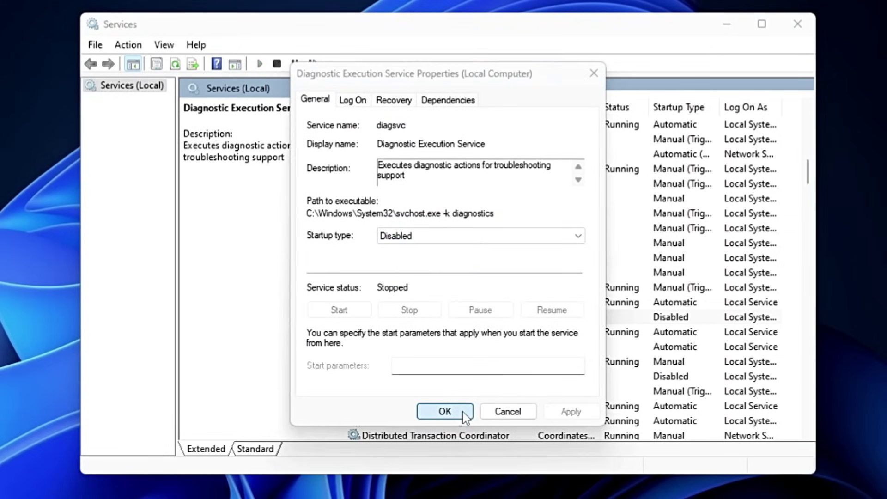
{"action": "left_click", "coordinate": [462, 412]}
Set Diagnostic Policy Service to Disabled, stop it and apply
{"action": "double_click", "coordinate": [425, 332]}
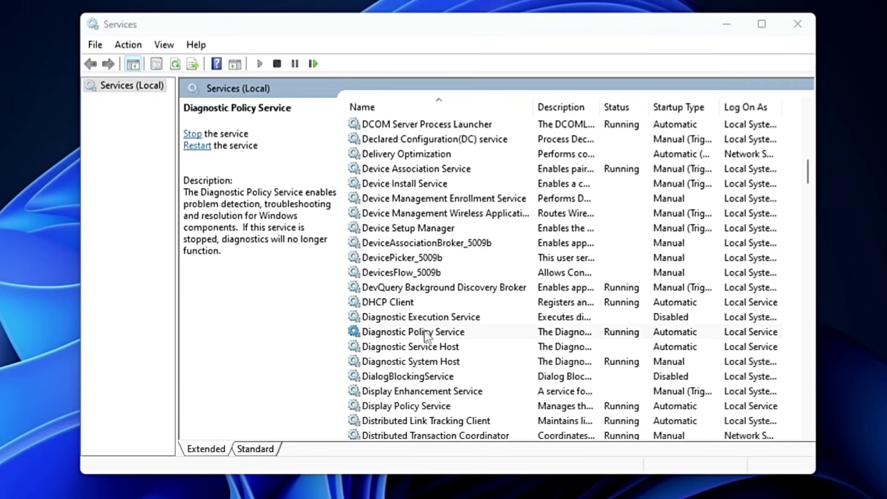
{"action": "left_click", "coordinate": [481, 235]}
{"action": "left_click", "coordinate": [462, 279]}
{"action": "left_click", "coordinate": [569, 411]}
{"action": "left_click", "coordinate": [444, 411]}
Set Diagnostic Service Host's startup type to Disabled
{"action": "double_click", "coordinate": [411, 346]}
{"action": "left_click", "coordinate": [480, 235]}
{"action": "left_click", "coordinate": [415, 279]}
{"action": "left_click", "coordinate": [445, 411]}
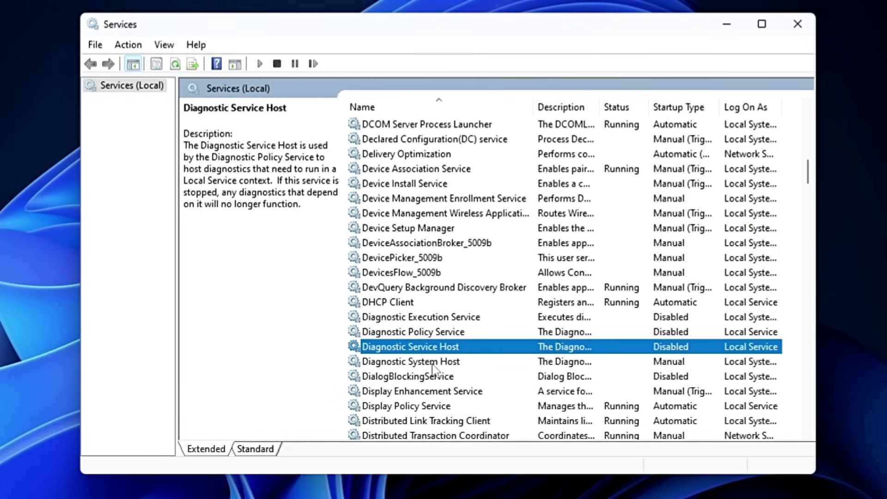
Set Diagnostic System Host to Disabled, stop it and apply
{"action": "double_click", "coordinate": [417, 361]}
{"action": "left_click", "coordinate": [480, 235]}
{"action": "left_click", "coordinate": [415, 280]}
{"action": "left_click", "coordinate": [444, 411]}
{"action": "scroll", "coordinate": [409, 332], "scroll_direction": "down", "scroll_amount": 3}
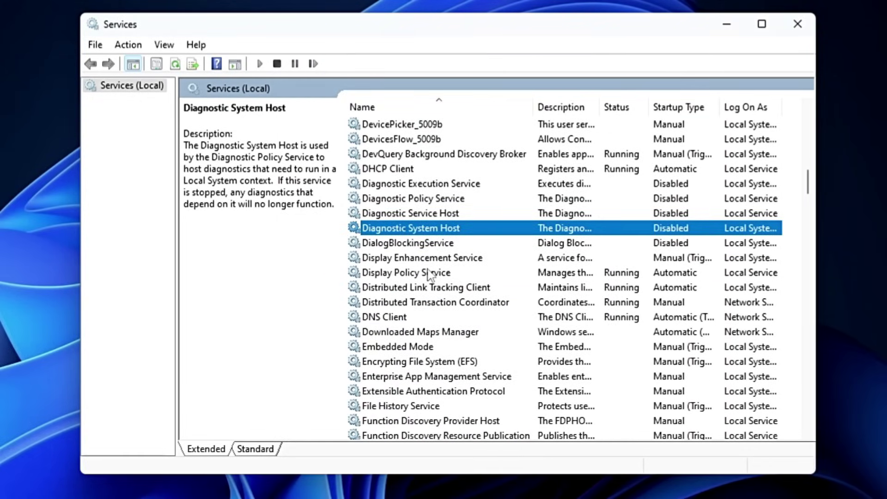
Jump to the G services, then set Geolocation Service to Disabled, stop it and apply
{"action": "left_click", "coordinate": [428, 352]}
{"action": "key", "text": "g"}
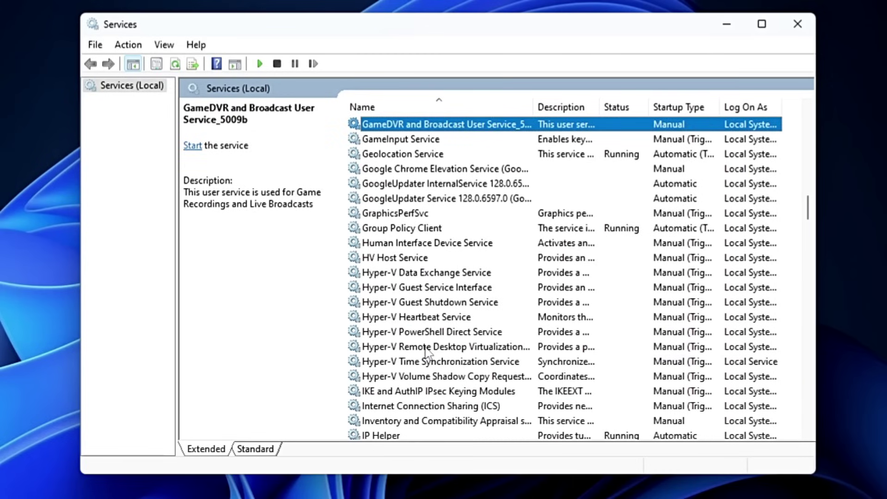
{"action": "left_click", "coordinate": [402, 156]}
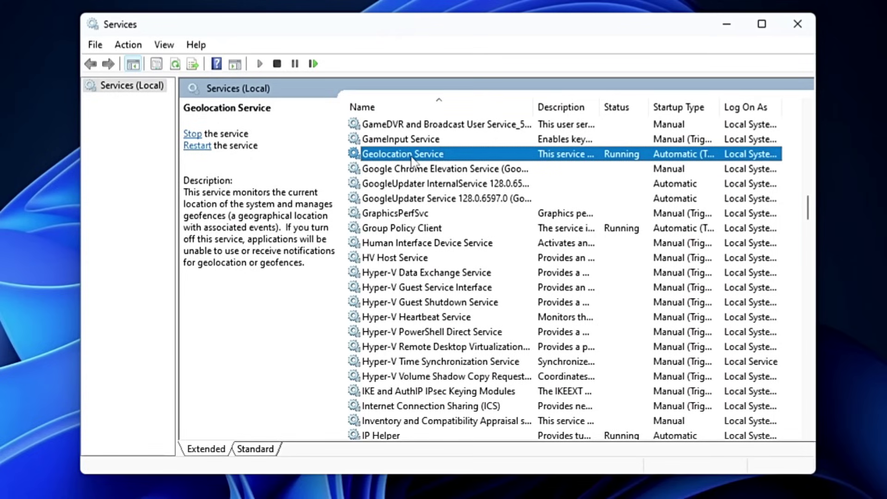
{"action": "double_click", "coordinate": [411, 157]}
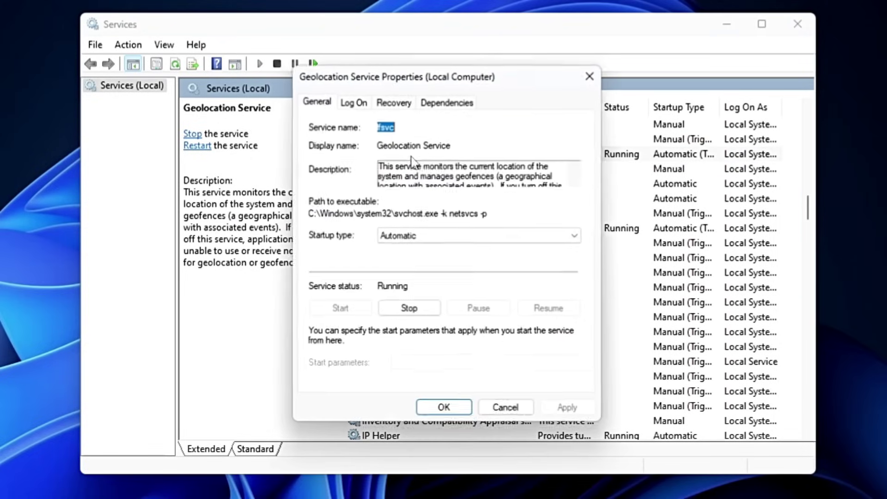
{"action": "left_click", "coordinate": [440, 238]}
{"action": "left_click", "coordinate": [395, 280]}
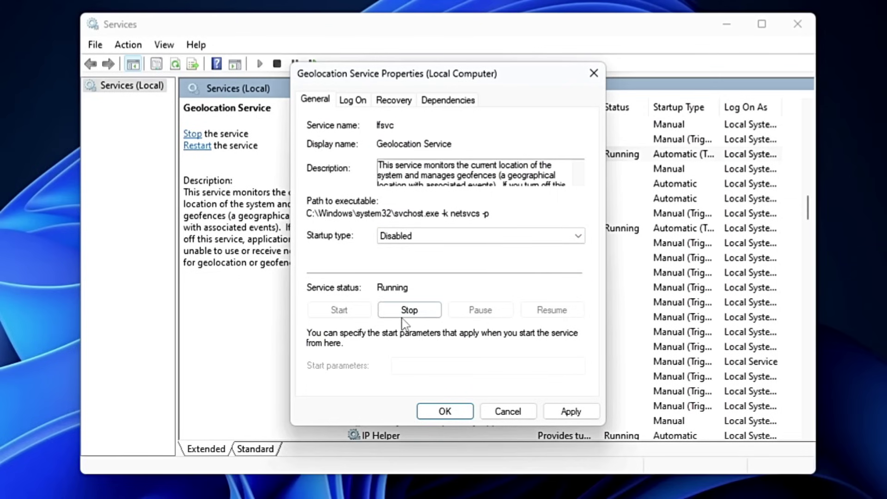
{"action": "left_click", "coordinate": [403, 316]}
{"action": "left_click", "coordinate": [570, 410]}
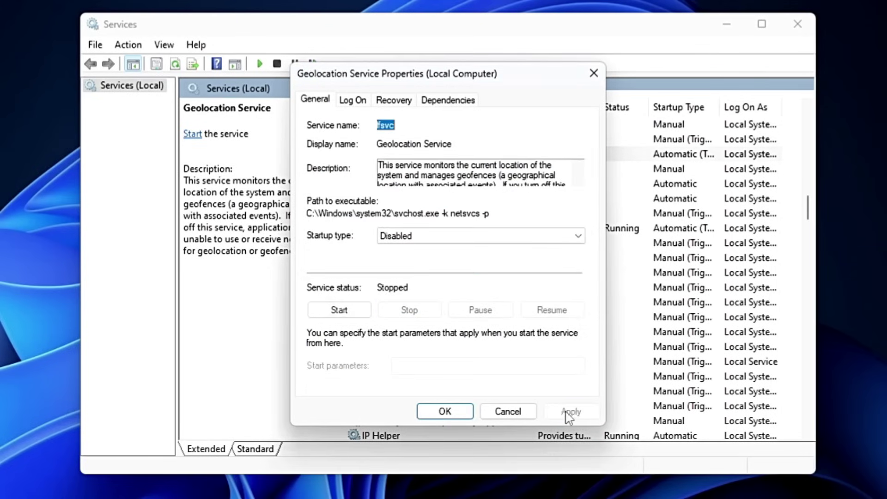
{"action": "left_click", "coordinate": [446, 411]}
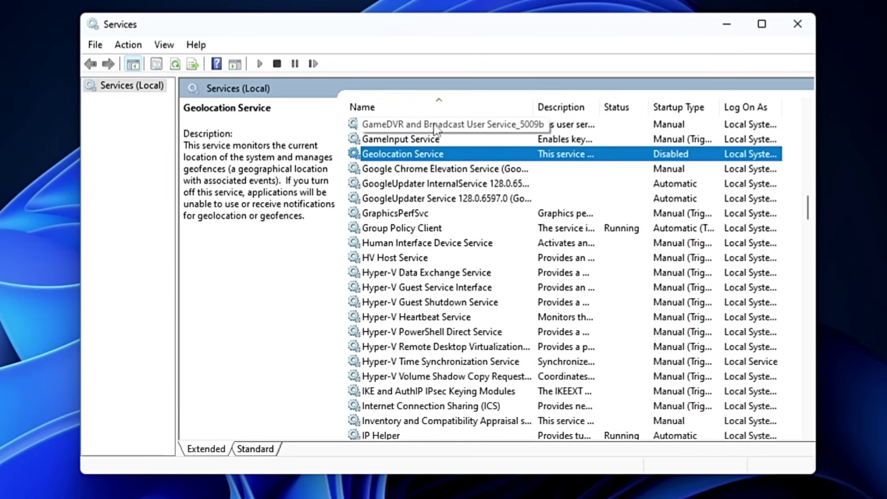
{"action": "scroll", "coordinate": [434, 126], "scroll_direction": "up", "scroll_amount": 1}
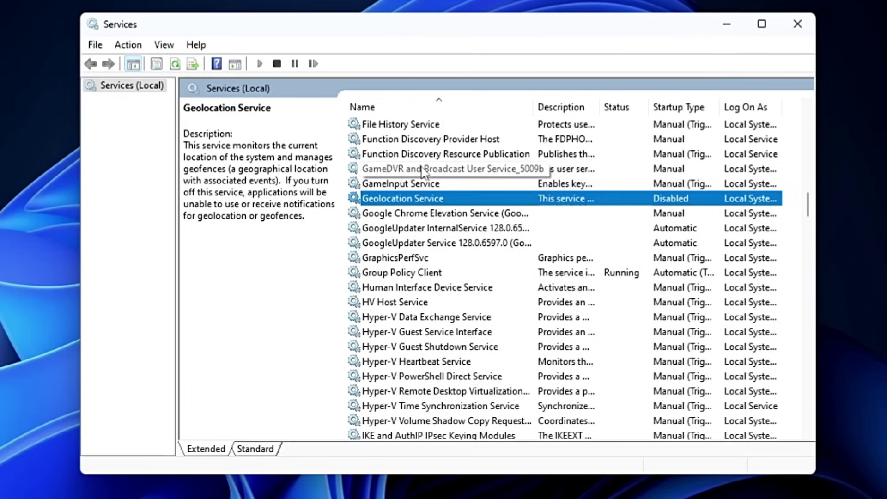
{"action": "double_click", "coordinate": [422, 170]}
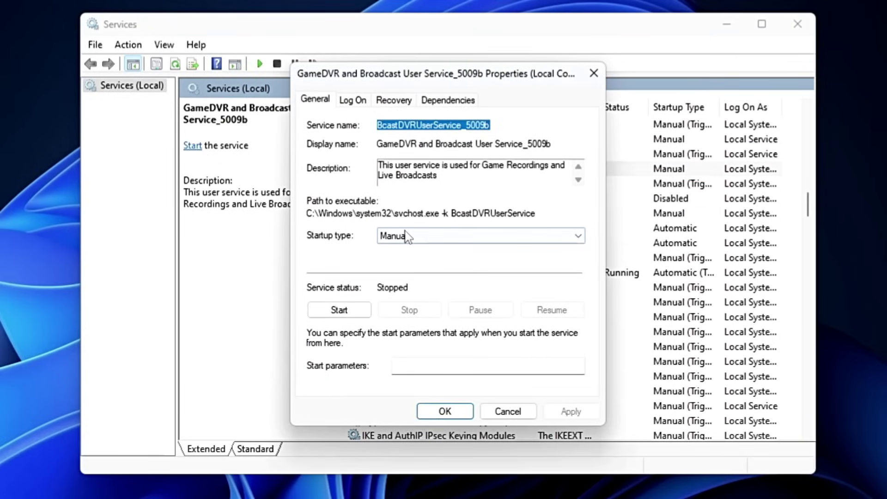
{"action": "left_click", "coordinate": [405, 235]}
{"action": "left_click", "coordinate": [402, 250]}
{"action": "left_click", "coordinate": [461, 413]}
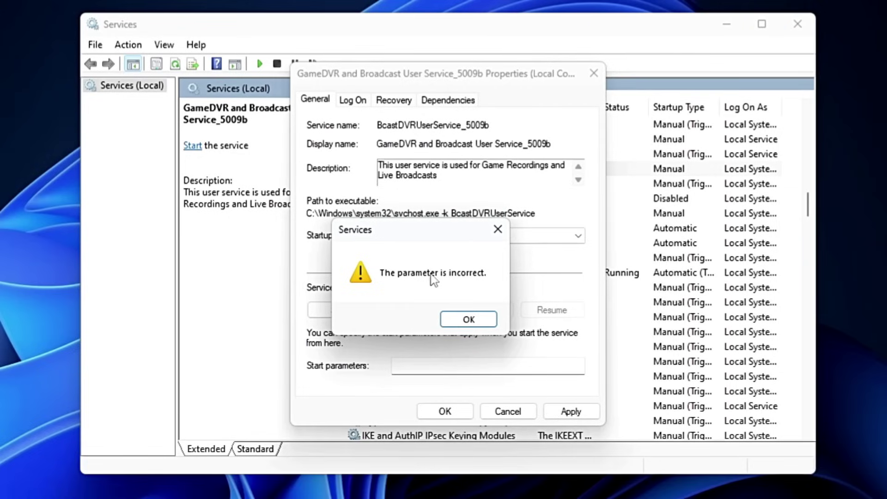
{"action": "left_click", "coordinate": [506, 234]}
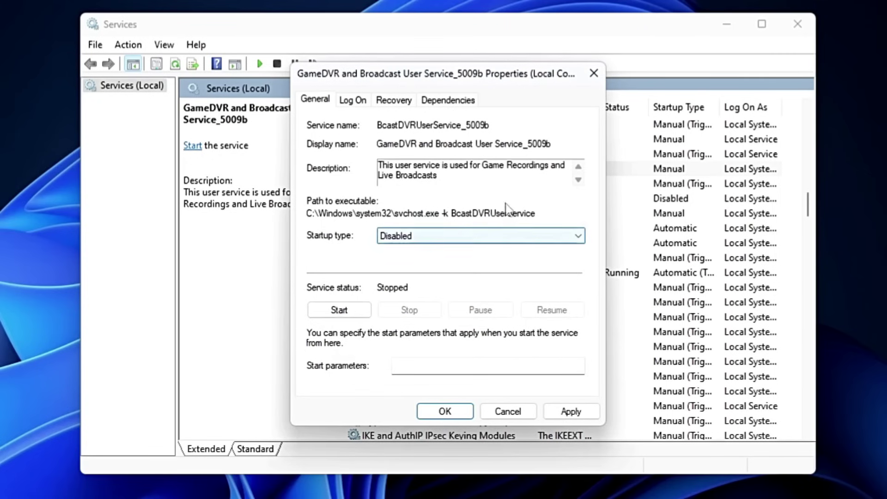
{"action": "left_click", "coordinate": [591, 82]}
{"action": "left_click", "coordinate": [396, 198]}
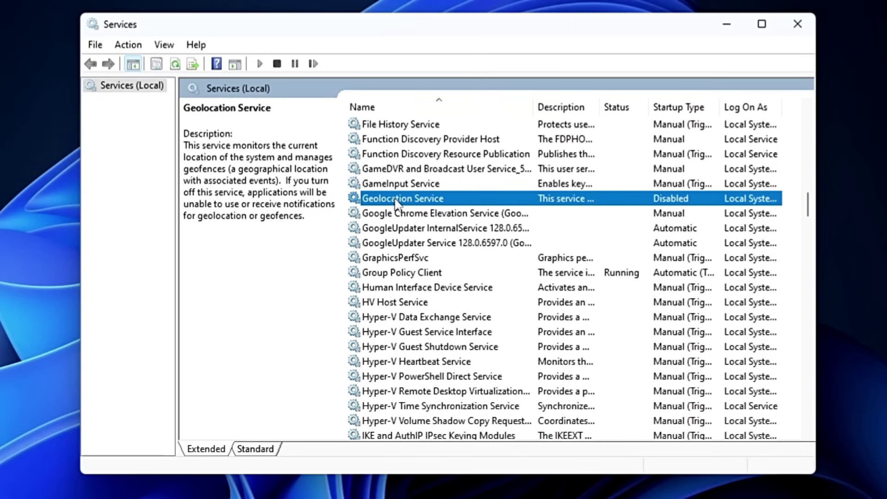
Browse the M and N services, passing Microsoft Edge Update and iSCSI Initiator, to Netlogon
{"action": "key", "text": "m"}
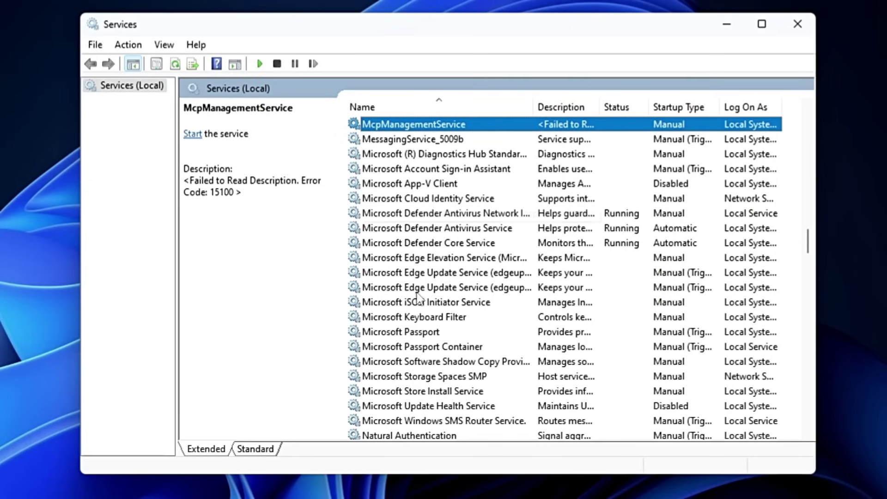
{"action": "left_click", "coordinate": [399, 273]}
{"action": "scroll", "coordinate": [397, 267], "scroll_direction": "up", "scroll_amount": 1}
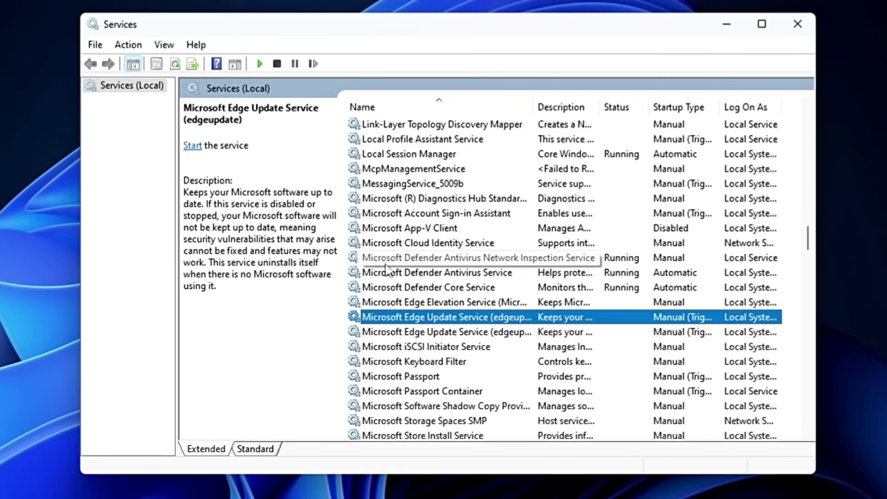
{"action": "left_click", "coordinate": [402, 347]}
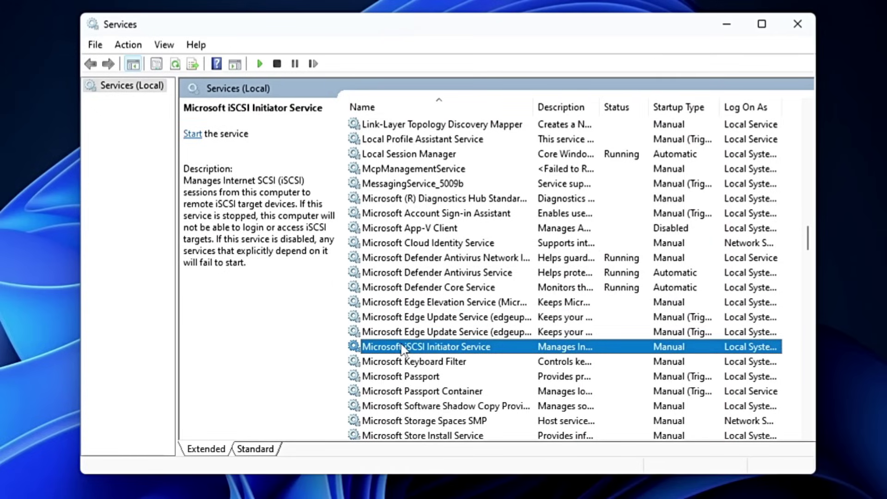
{"action": "key", "text": "n"}
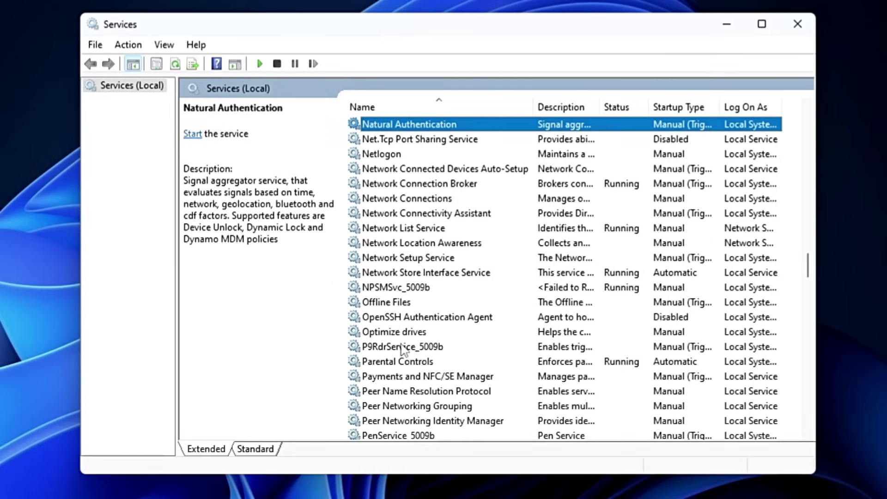
{"action": "left_click", "coordinate": [393, 157]}
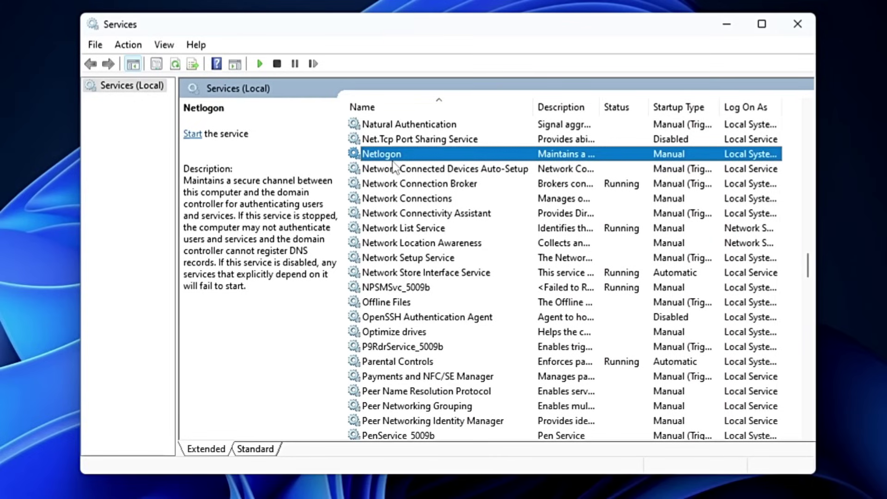
Change Netlogon's startup type to Disabled and confirm
{"action": "left_click", "coordinate": [401, 141]}
{"action": "double_click", "coordinate": [401, 154]}
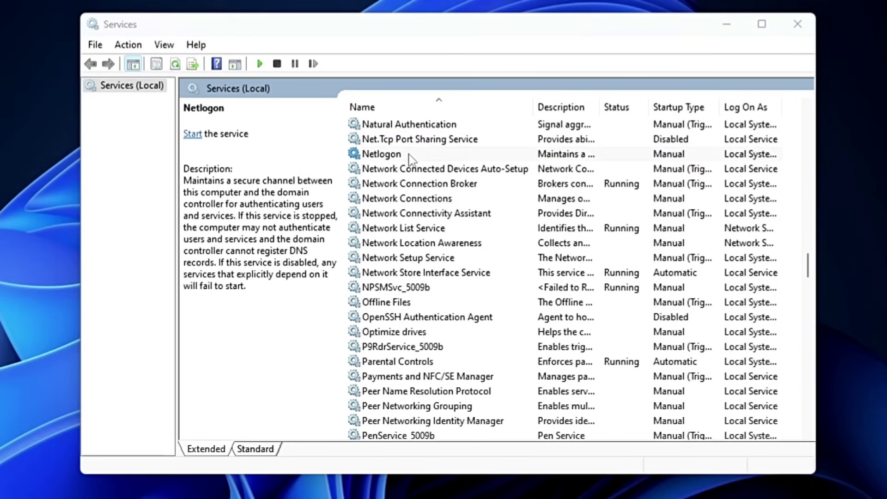
{"action": "left_click", "coordinate": [481, 236]}
{"action": "left_click", "coordinate": [402, 280]}
{"action": "left_click", "coordinate": [462, 411]}
Jump to the P services and select Parental Controls
{"action": "key", "text": "p"}
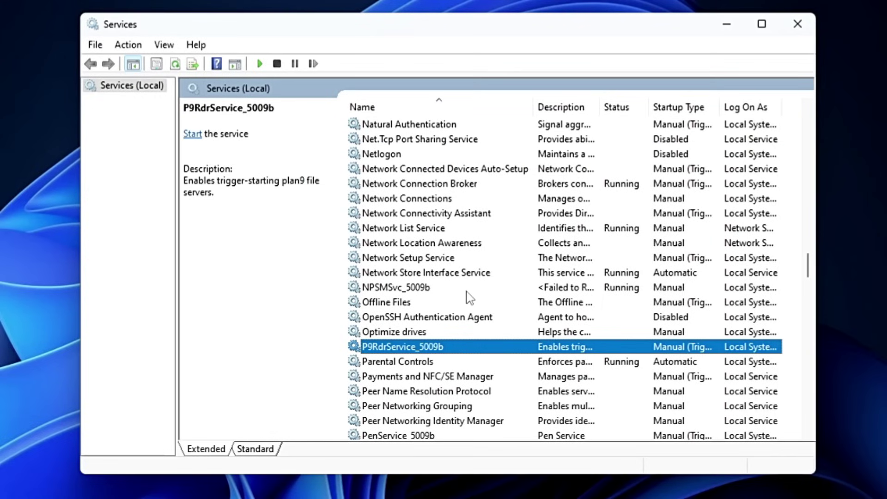
{"action": "scroll", "coordinate": [464, 292], "scroll_direction": "down", "scroll_amount": 2}
{"action": "left_click", "coordinate": [408, 274]}
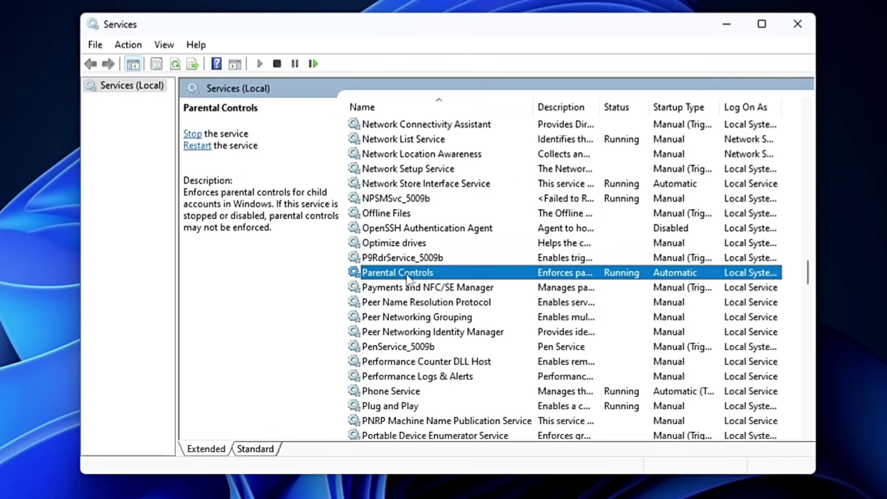
Set Parental Controls to Disabled, stop it and apply, then select Phone Service
{"action": "double_click", "coordinate": [407, 275]}
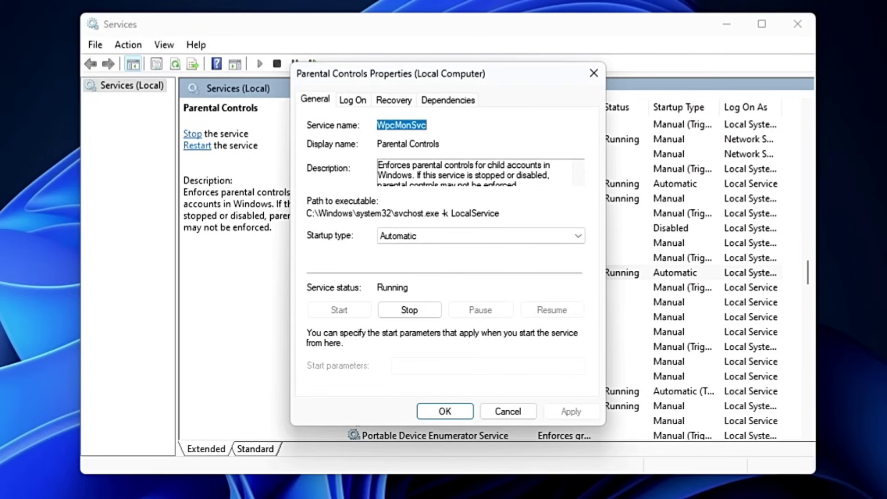
{"action": "left_click", "coordinate": [466, 238]}
{"action": "left_click", "coordinate": [396, 279]}
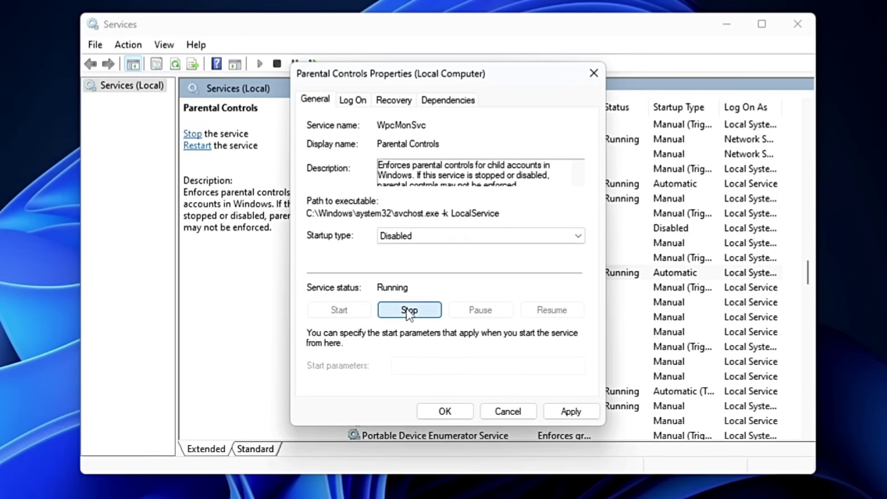
{"action": "left_click", "coordinate": [409, 310]}
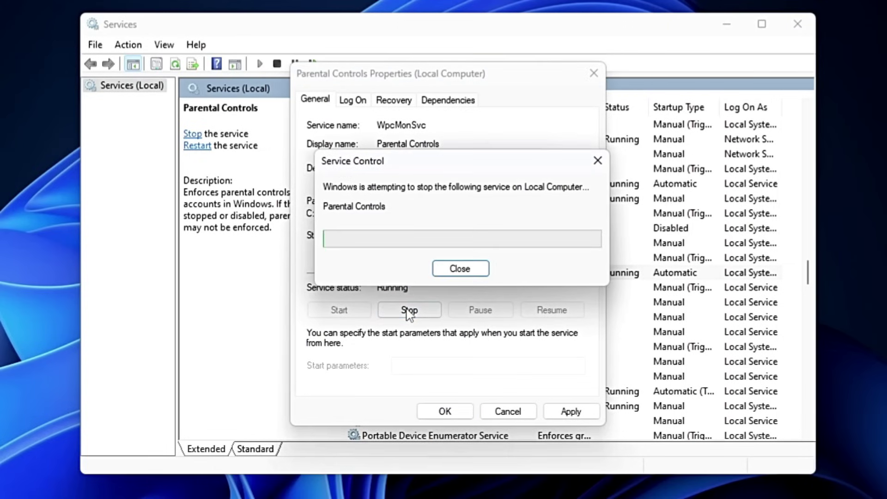
{"action": "left_click", "coordinate": [571, 411]}
{"action": "left_click", "coordinate": [445, 413]}
{"action": "scroll", "coordinate": [387, 277], "scroll_direction": "down", "scroll_amount": 2}
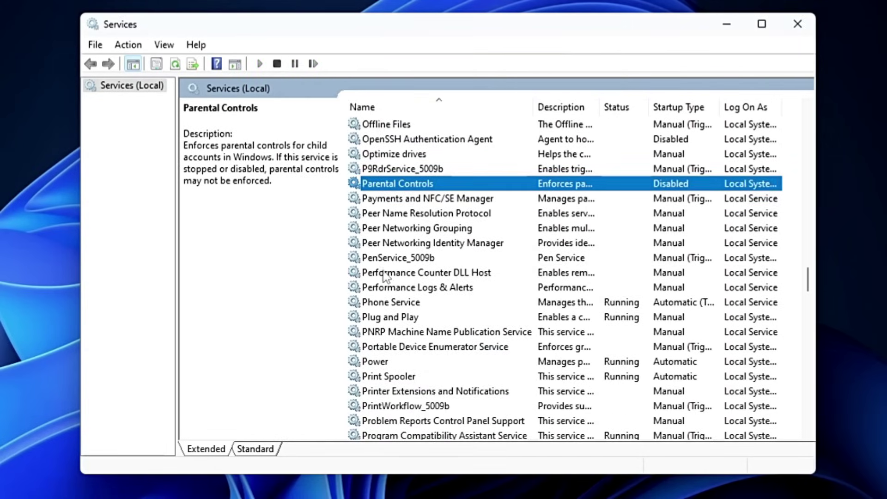
{"action": "left_click", "coordinate": [391, 302]}
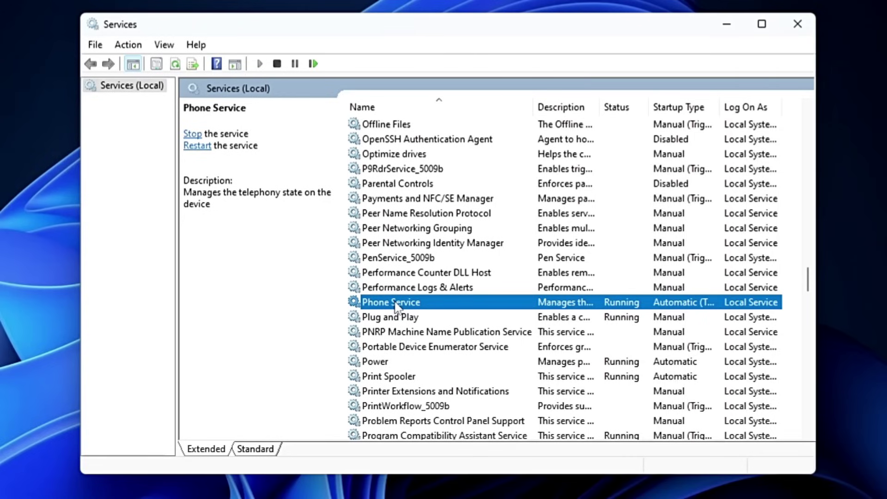
Set Phone Service's startup type to Disabled, stop it, and apply the change
{"action": "double_click", "coordinate": [396, 305]}
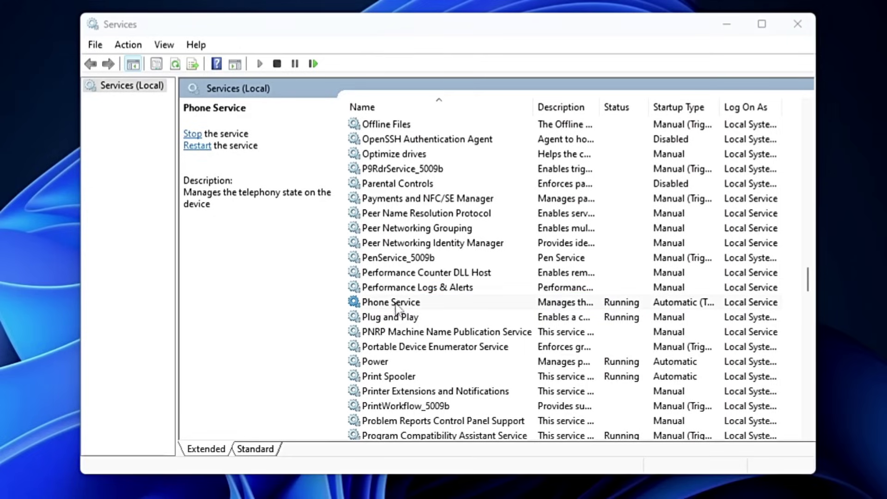
{"action": "left_click", "coordinate": [447, 240]}
{"action": "left_click", "coordinate": [407, 289]}
{"action": "left_click", "coordinate": [409, 310]}
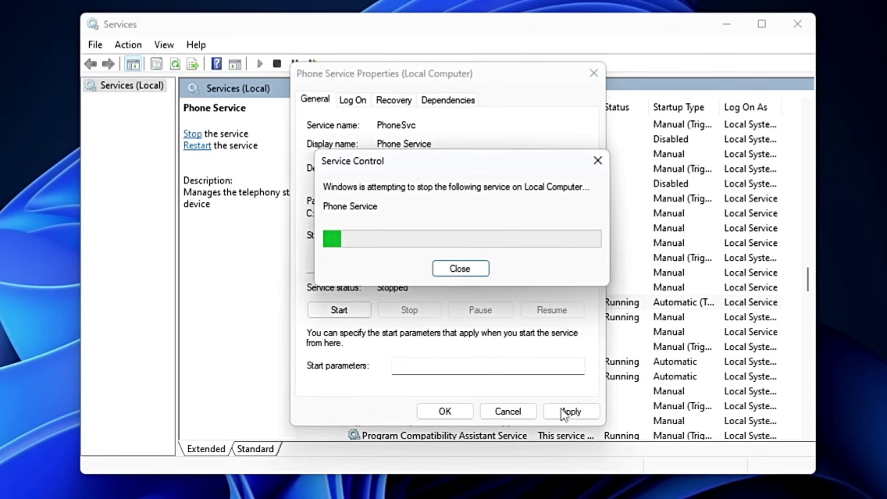
{"action": "left_click", "coordinate": [569, 411]}
{"action": "left_click", "coordinate": [445, 411]}
Select Print Spooler in the services list and open its properties
{"action": "left_click", "coordinate": [400, 288]}
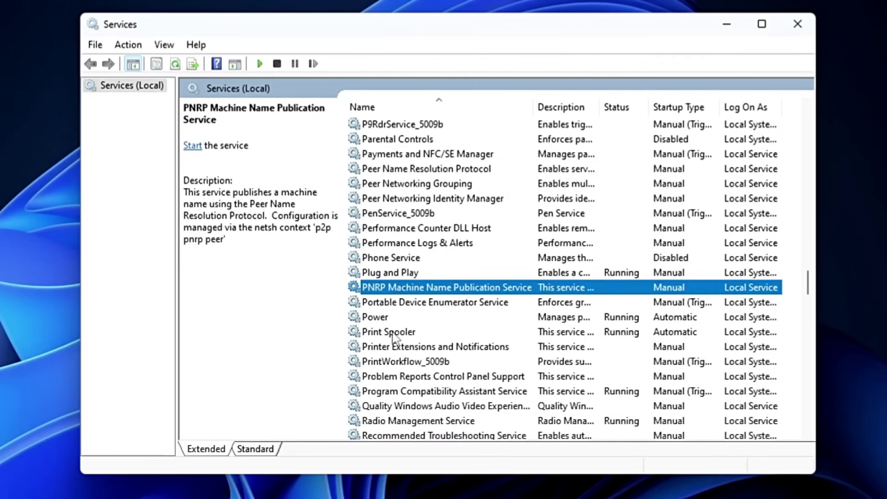
{"action": "left_click", "coordinate": [394, 335]}
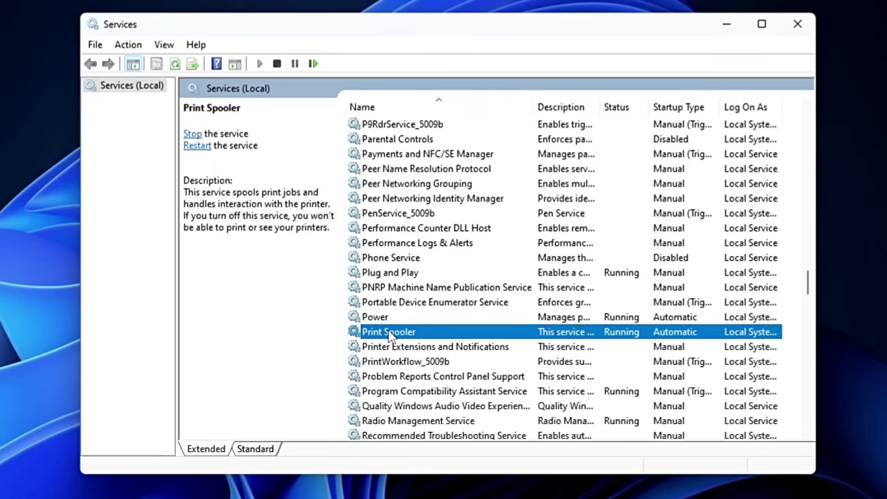
{"action": "double_click", "coordinate": [391, 336]}
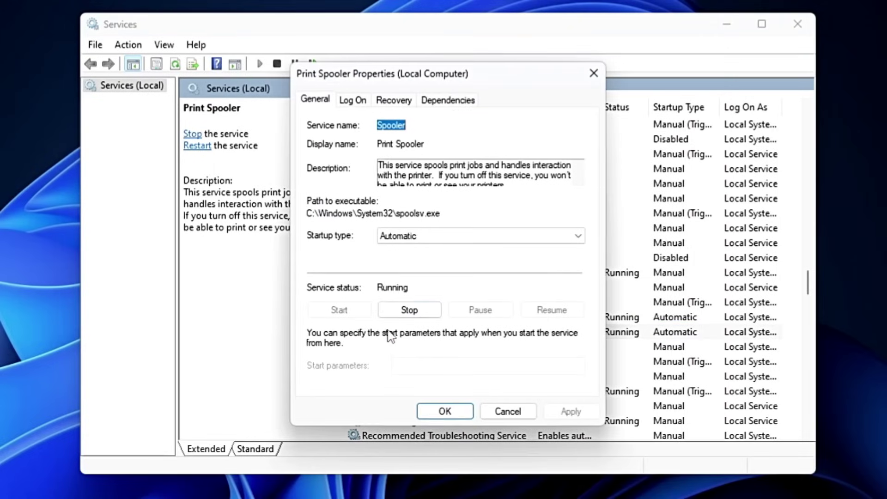
Change Print Spooler's startup type to Disabled, stop the service, and apply and close
{"action": "left_click", "coordinate": [411, 237]}
{"action": "left_click", "coordinate": [395, 280]}
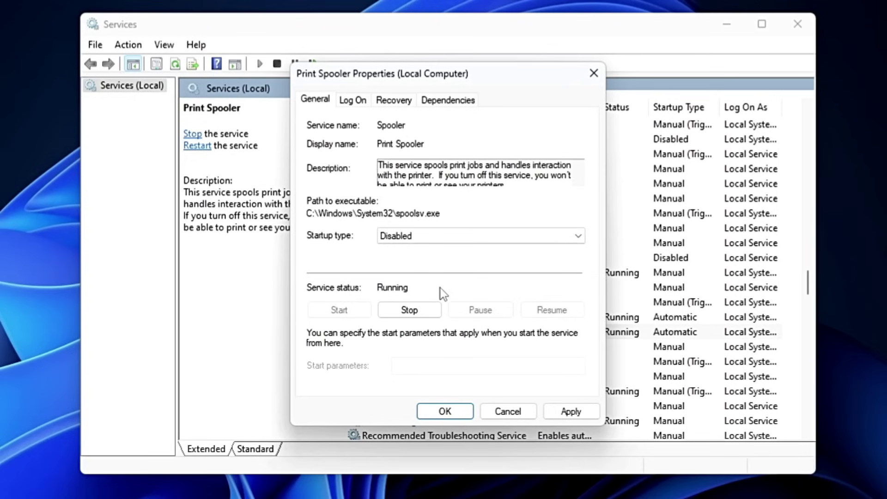
{"action": "left_click", "coordinate": [420, 313]}
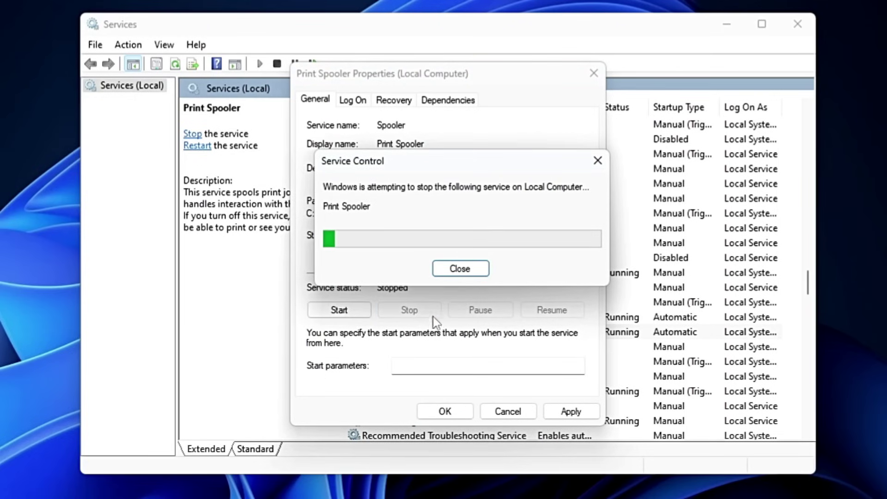
{"action": "left_click", "coordinate": [569, 410]}
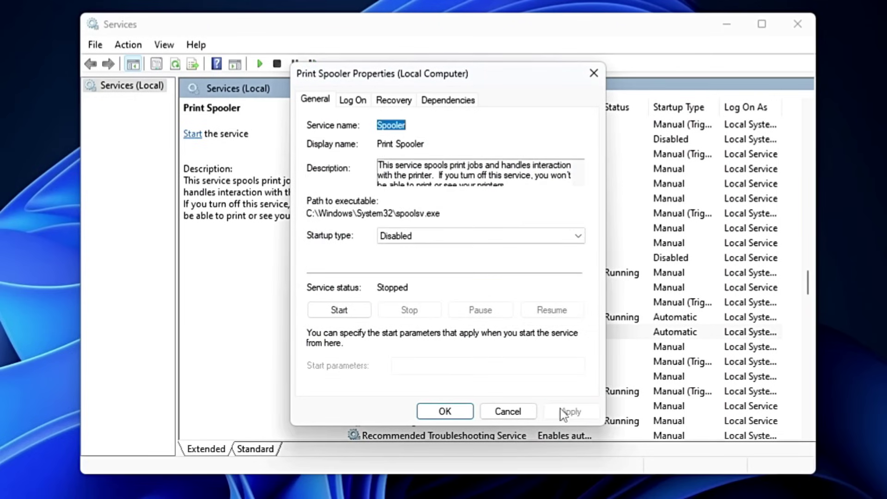
{"action": "left_click", "coordinate": [445, 411]}
{"action": "left_click", "coordinate": [430, 337]}
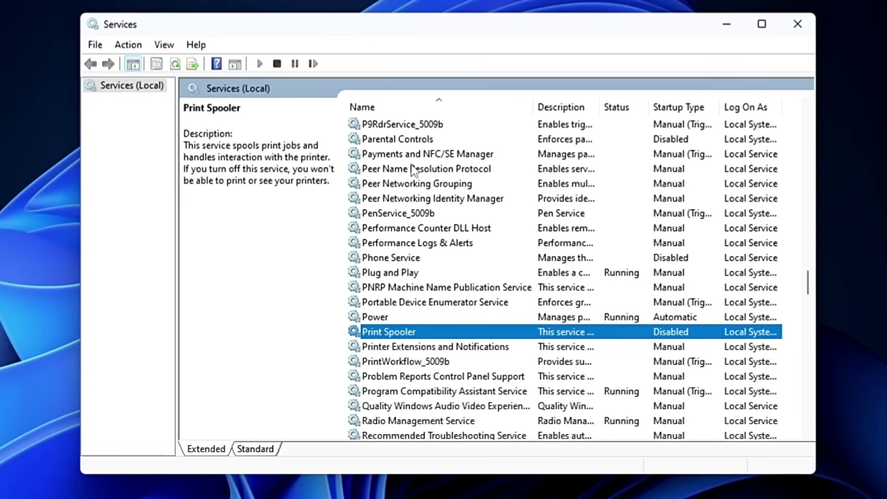
Scroll down and open the Remote Desktop Configuration service's properties
{"action": "scroll", "coordinate": [416, 361], "scroll_direction": "down", "scroll_amount": 2}
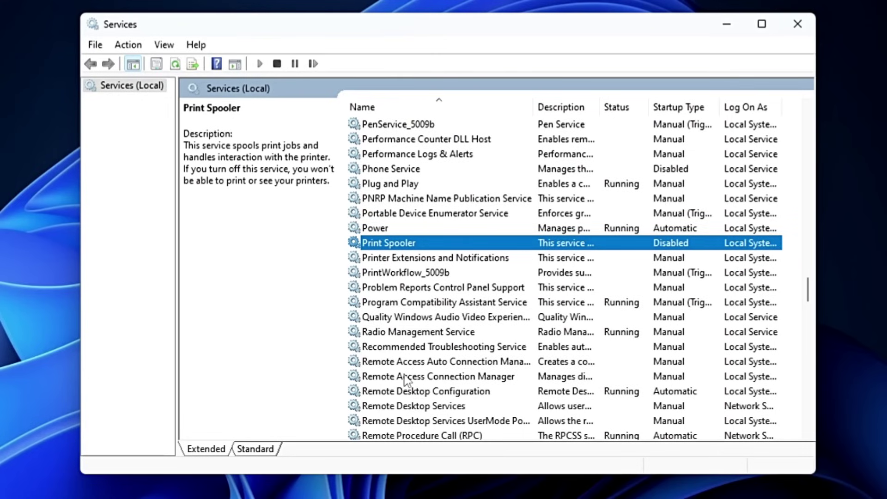
{"action": "left_click", "coordinate": [425, 393]}
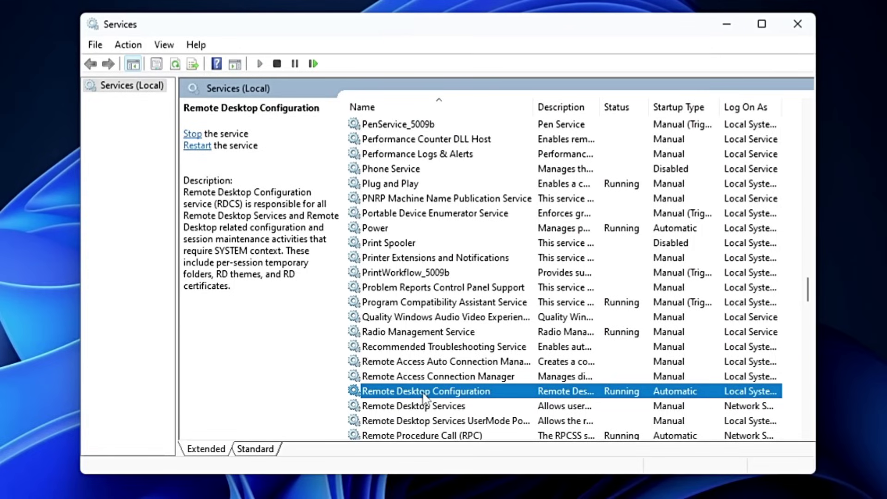
{"action": "double_click", "coordinate": [424, 394]}
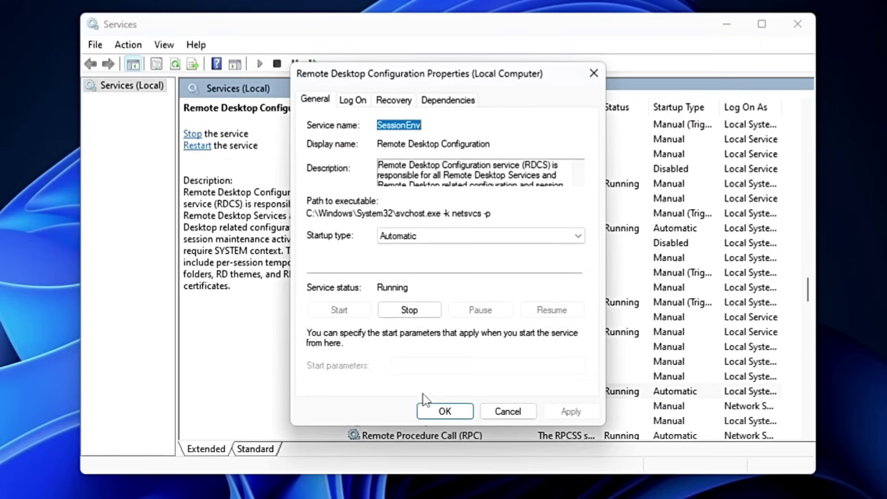
Set Remote Desktop Configuration to Disabled, stop it, apply, then select Remote Desktop Services
{"action": "left_click", "coordinate": [413, 236]}
{"action": "left_click", "coordinate": [409, 282]}
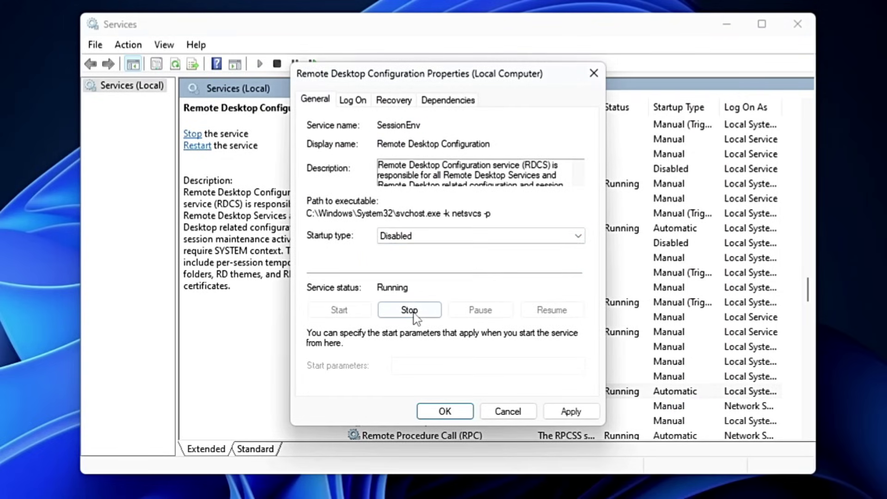
{"action": "left_click", "coordinate": [411, 311]}
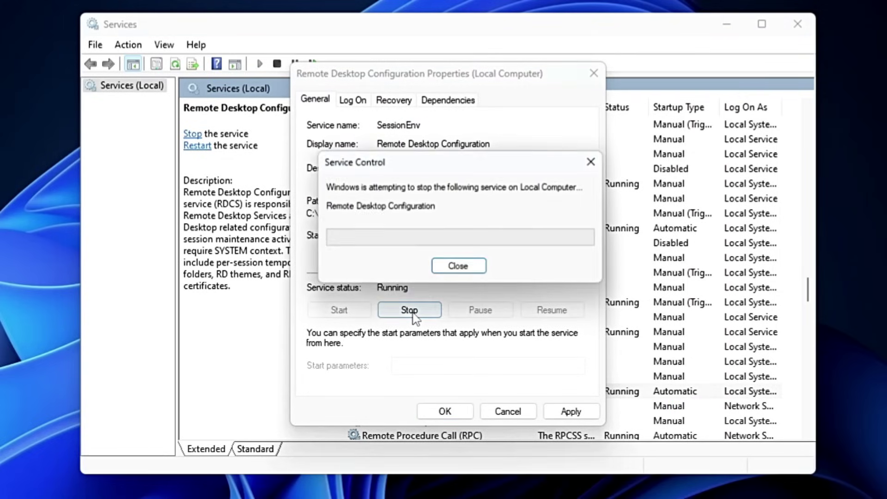
{"action": "left_click", "coordinate": [573, 410]}
{"action": "left_click", "coordinate": [457, 415]}
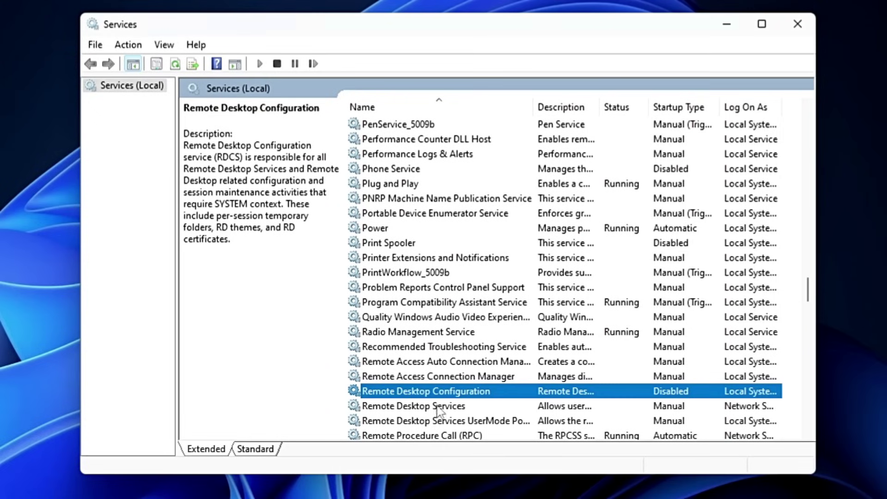
{"action": "scroll", "coordinate": [457, 416], "scroll_direction": "down", "scroll_amount": 1}
{"action": "left_click", "coordinate": [417, 361]}
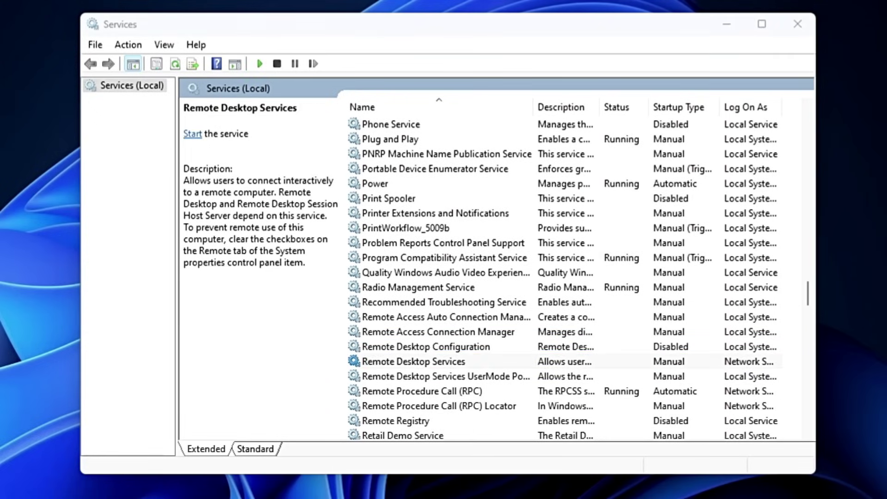
Change Remote Desktop Services' startup type to Disabled and close its properties
{"action": "double_click", "coordinate": [416, 361]}
{"action": "left_click", "coordinate": [411, 238]}
{"action": "left_click", "coordinate": [408, 279]}
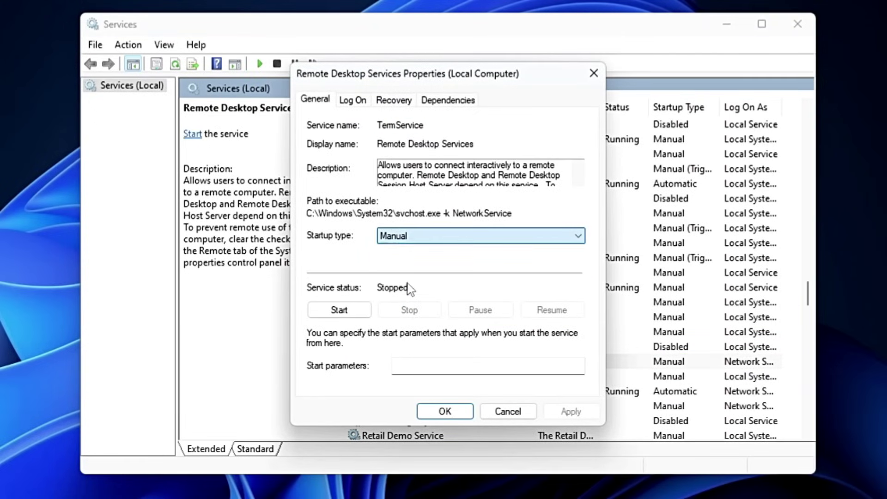
{"action": "key", "text": "Return"}
{"action": "left_click", "coordinate": [411, 376]}
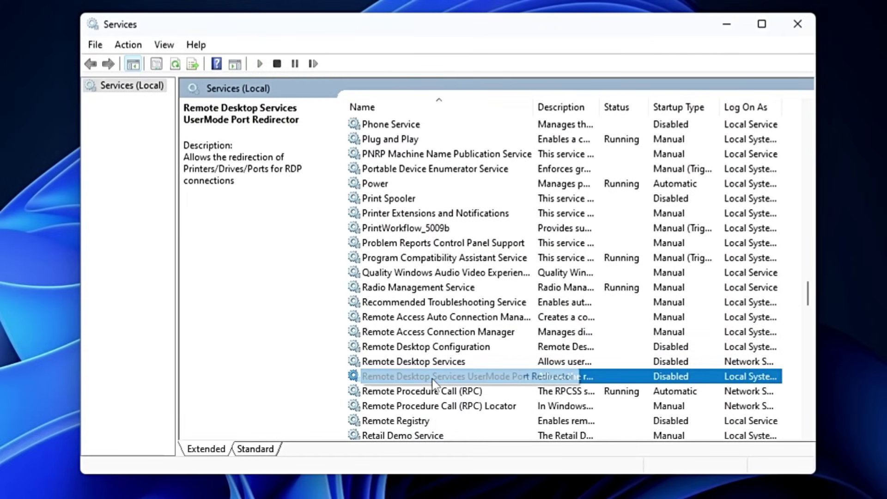
Scroll further down the list and select the Sensor Service
{"action": "scroll", "coordinate": [434, 386], "scroll_direction": "down", "scroll_amount": 6}
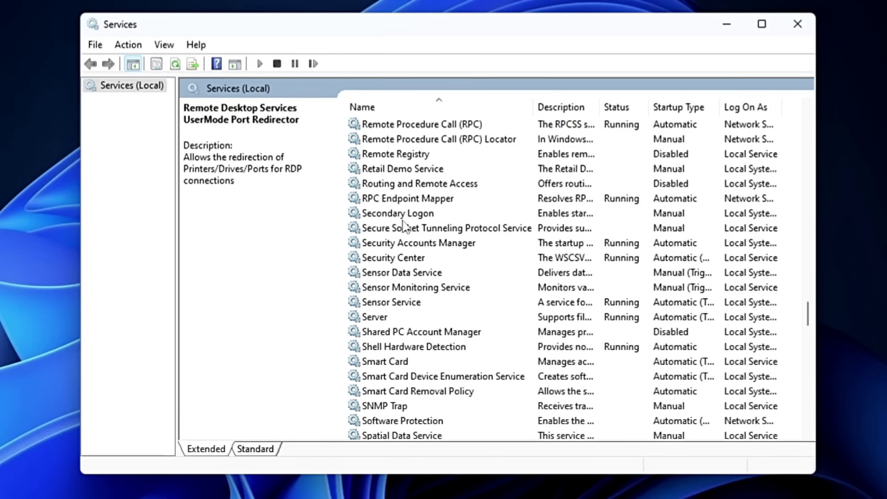
{"action": "left_click", "coordinate": [402, 275]}
{"action": "left_click", "coordinate": [395, 304]}
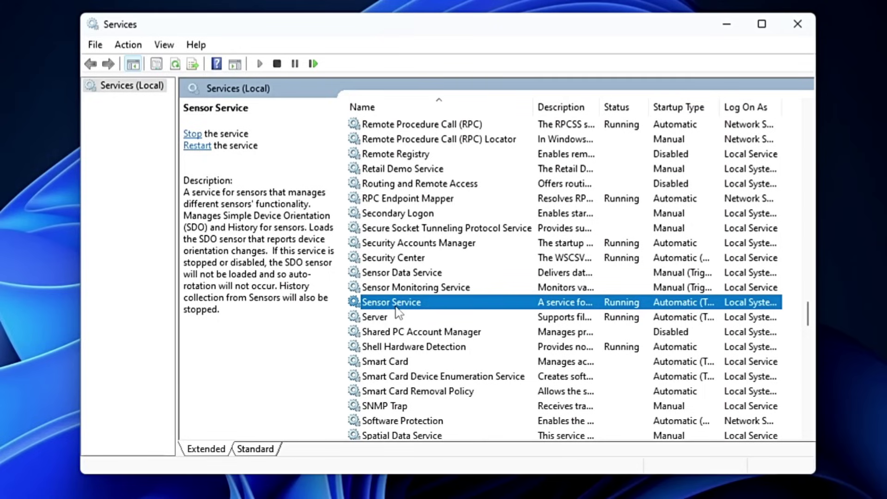
Set Sensor Service's startup type to Disabled, stop it, and apply the change
{"action": "double_click", "coordinate": [406, 302]}
{"action": "left_click", "coordinate": [422, 236]}
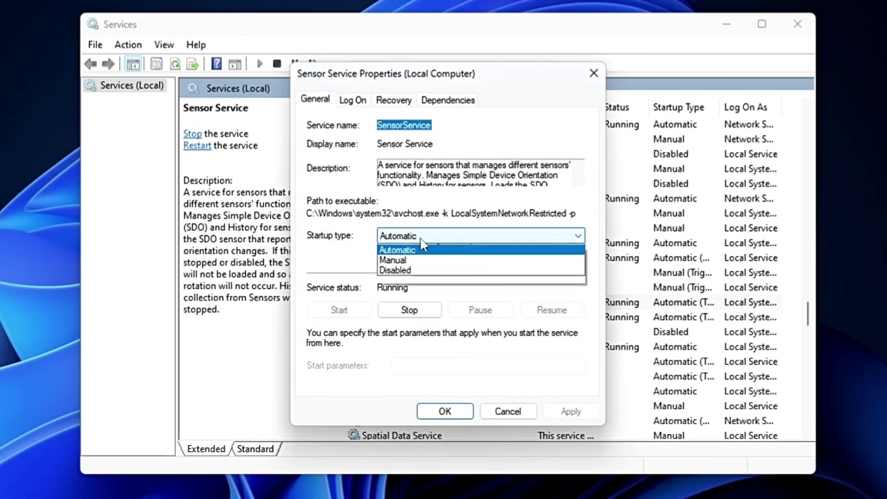
{"action": "left_click", "coordinate": [414, 283]}
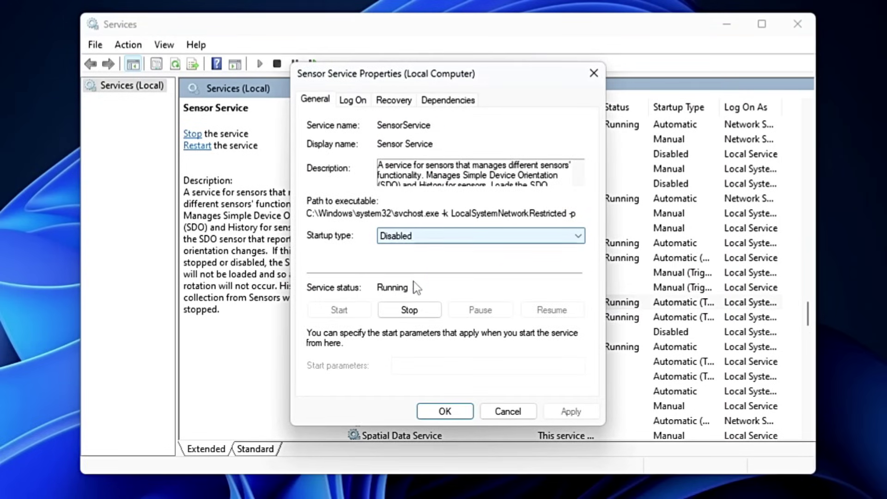
{"action": "left_click", "coordinate": [413, 311]}
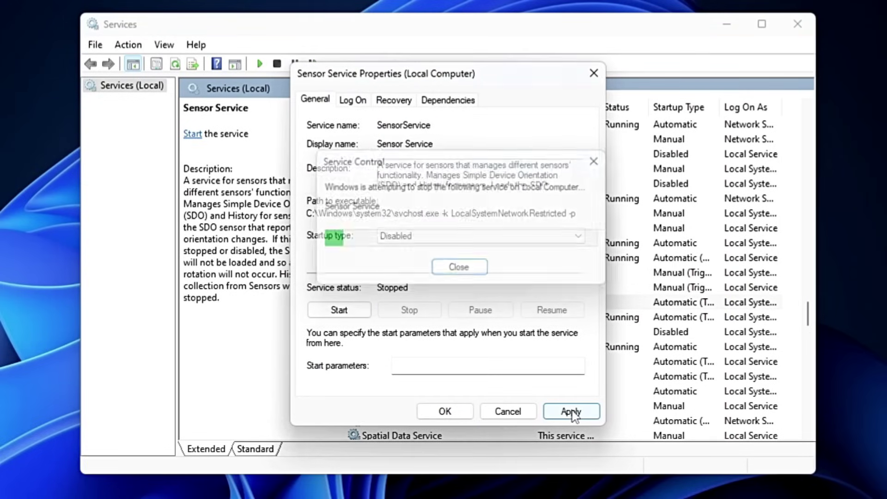
{"action": "left_click", "coordinate": [571, 412]}
{"action": "left_click", "coordinate": [445, 411]}
Browse the Smart Card, Smart Card Device Enumeration and Smart Card Removal Policy services
{"action": "left_click", "coordinate": [434, 361]}
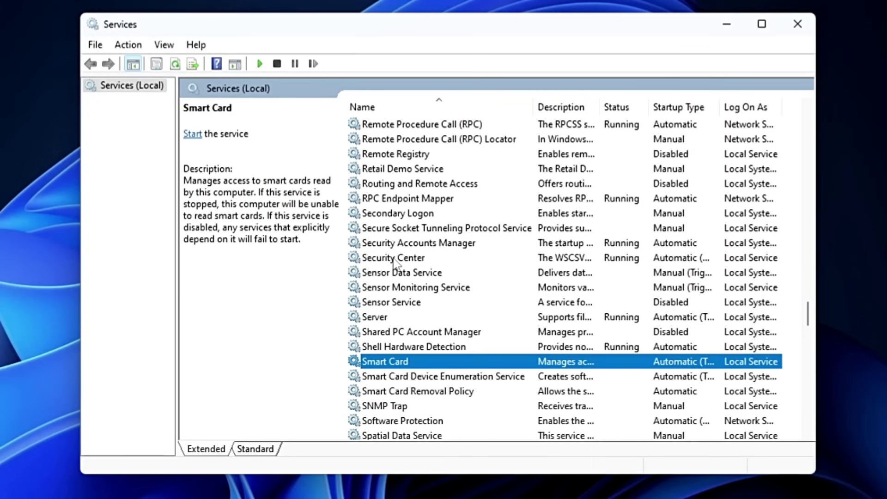
{"action": "scroll", "coordinate": [394, 259], "scroll_direction": "down", "scroll_amount": 2}
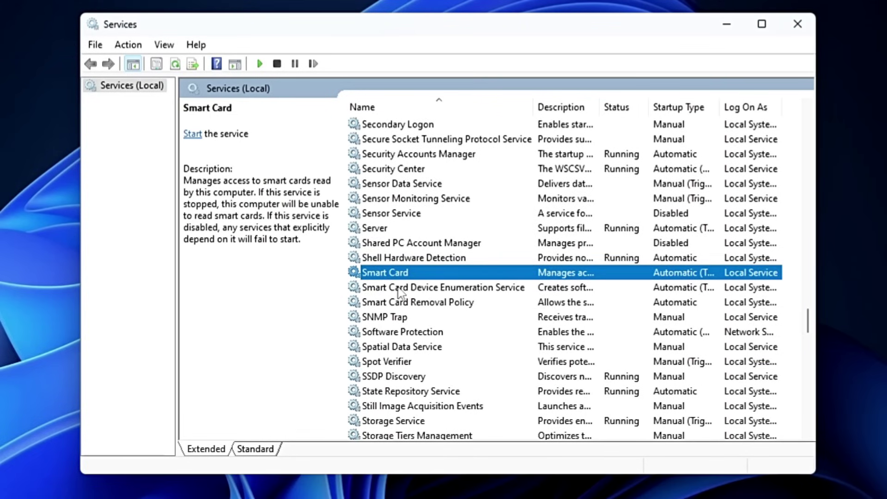
{"action": "left_click", "coordinate": [400, 289]}
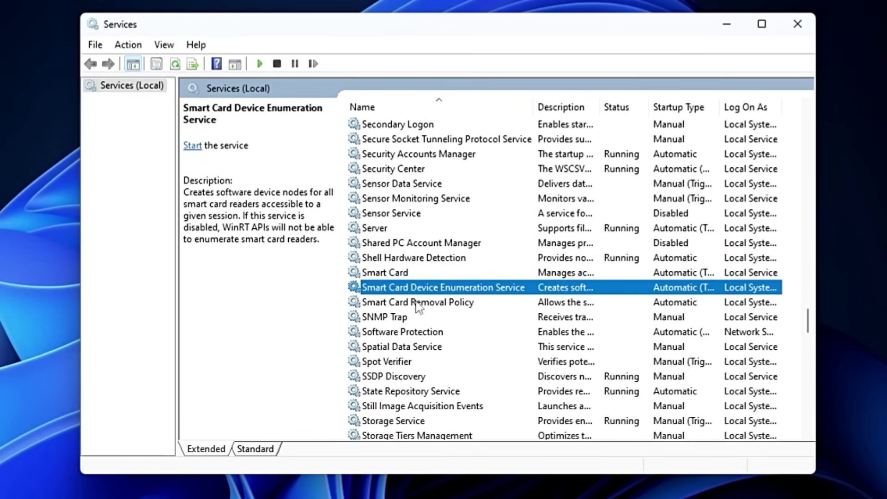
{"action": "left_click", "coordinate": [418, 305]}
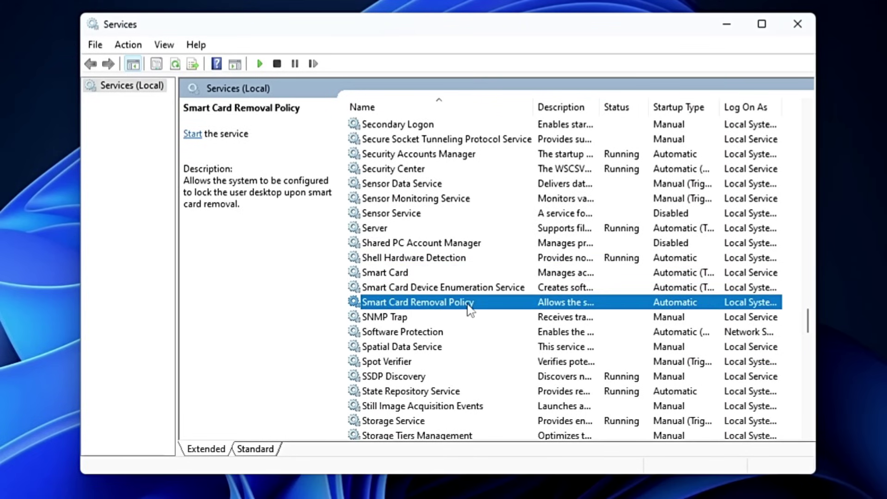
{"action": "left_click", "coordinate": [412, 273]}
{"action": "left_click", "coordinate": [414, 289]}
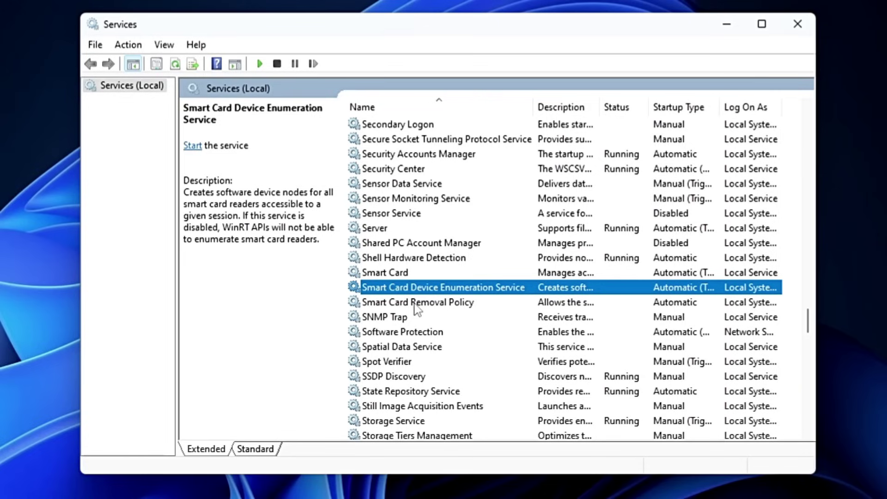
Set Smart Card and Smart Card Removal Policy startup types to Disabled
{"action": "double_click", "coordinate": [408, 273]}
{"action": "left_click", "coordinate": [418, 240]}
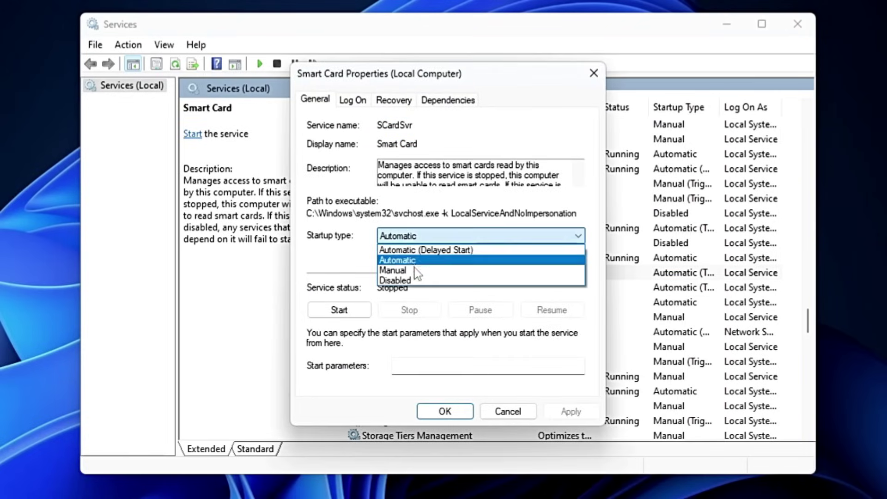
{"action": "left_click", "coordinate": [412, 276]}
{"action": "left_click", "coordinate": [444, 411]}
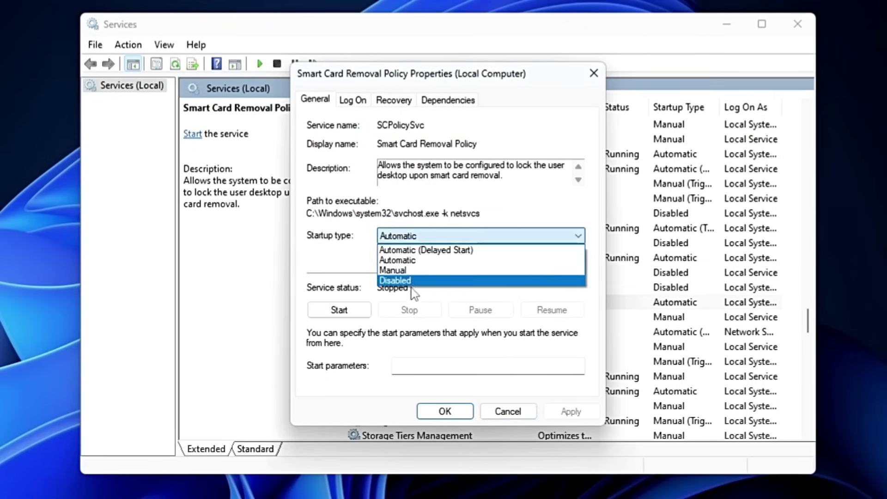
{"action": "left_click", "coordinate": [414, 279]}
{"action": "left_click", "coordinate": [445, 411]}
{"action": "left_click", "coordinate": [394, 330]}
Jump down the list to the services starting with W
{"action": "scroll", "coordinate": [393, 325], "scroll_direction": "down", "scroll_amount": 3}
{"action": "scroll", "coordinate": [376, 315], "scroll_direction": "up", "scroll_amount": 3}
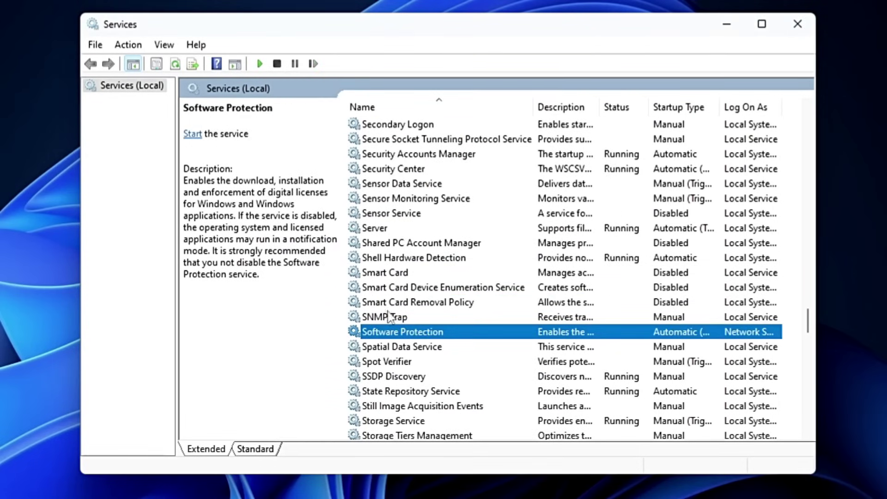
{"action": "scroll", "coordinate": [402, 317], "scroll_direction": "down", "scroll_amount": 6}
{"action": "key", "text": "w"}
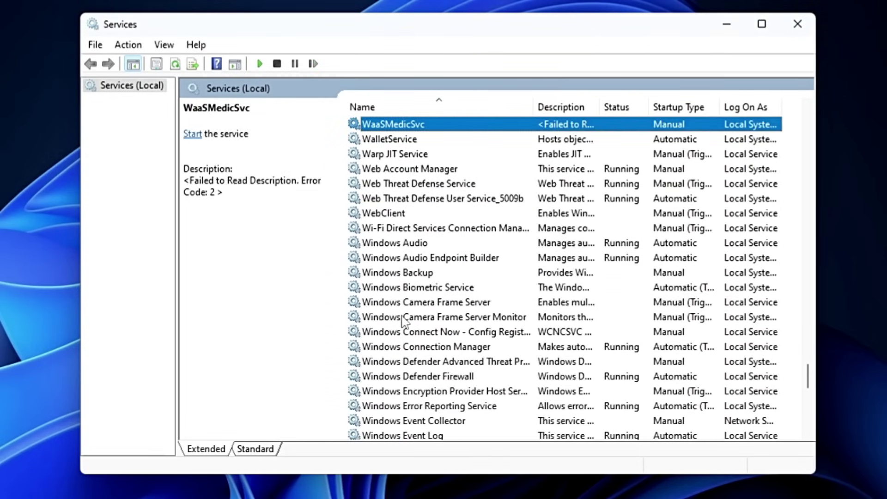
Change Windows Biometric Service's startup type to Disabled, then select Windows Error Reporting Service
{"action": "left_click", "coordinate": [408, 291]}
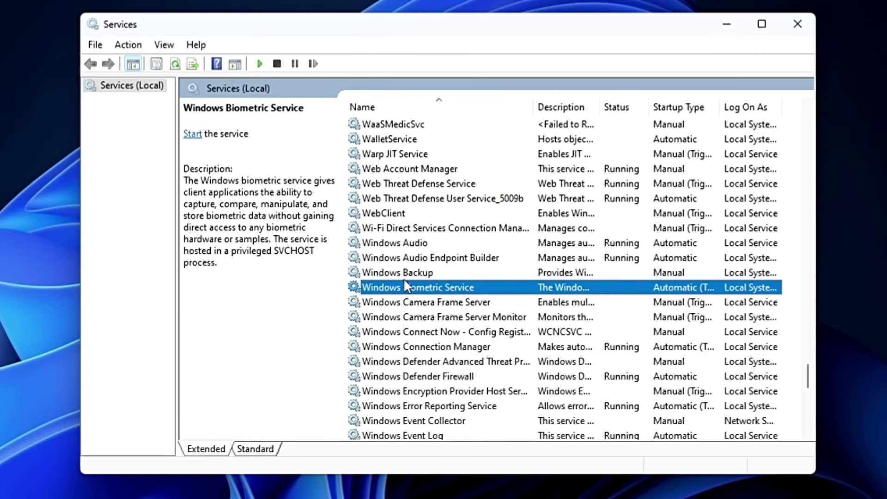
{"action": "double_click", "coordinate": [404, 286]}
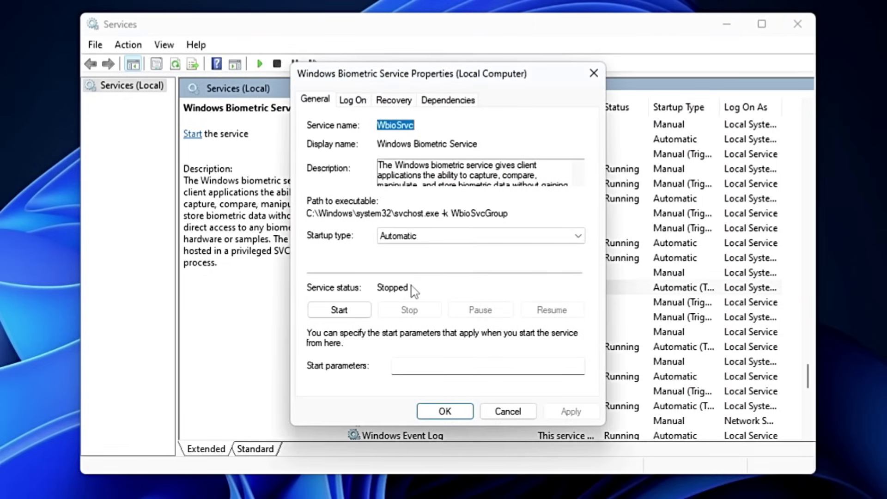
{"action": "left_click", "coordinate": [417, 236]}
{"action": "left_click", "coordinate": [395, 274]}
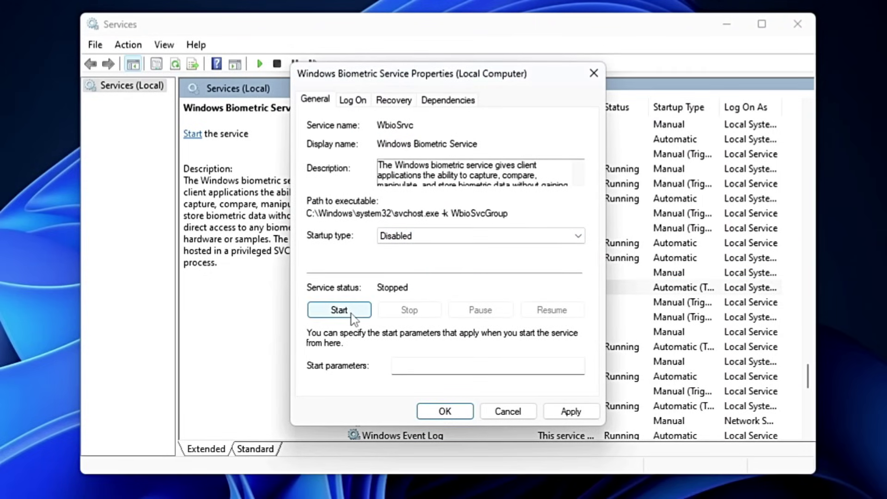
{"action": "key", "text": "Return"}
{"action": "scroll", "coordinate": [400, 287], "scroll_direction": "down", "scroll_amount": 1}
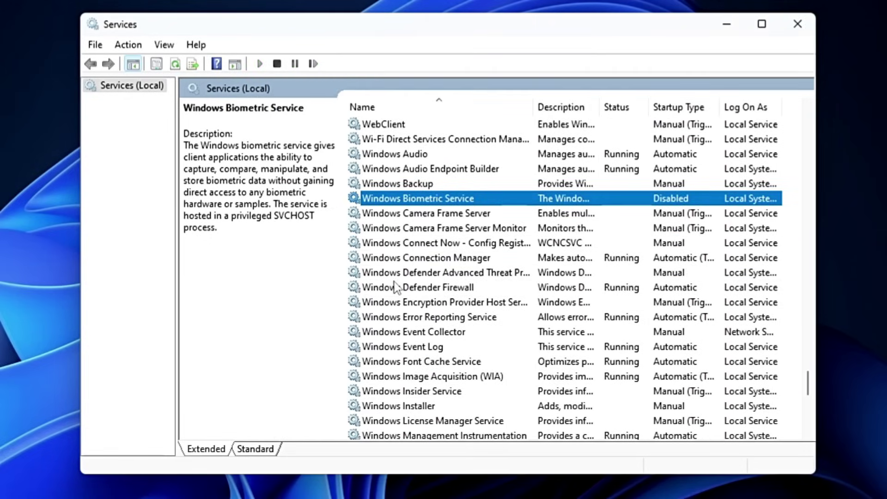
{"action": "left_click", "coordinate": [400, 318]}
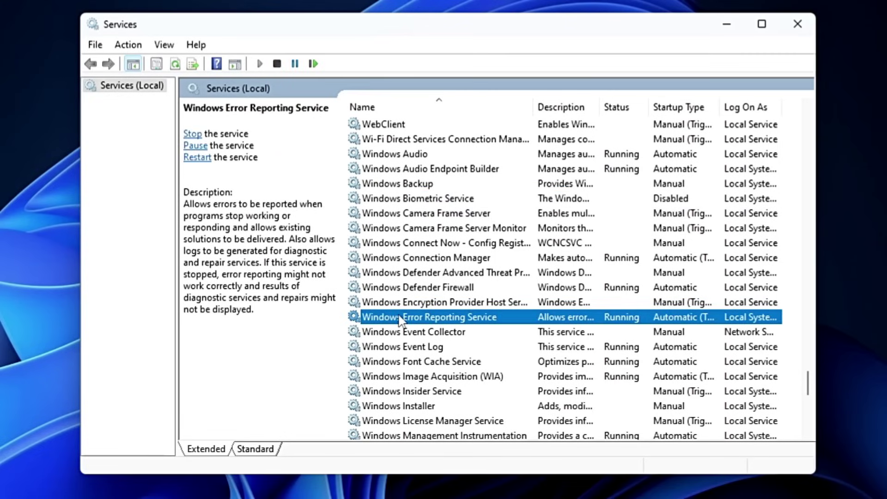
Set Windows Error Reporting Service's startup type to Disabled, stop it, and apply and close
{"action": "double_click", "coordinate": [400, 318]}
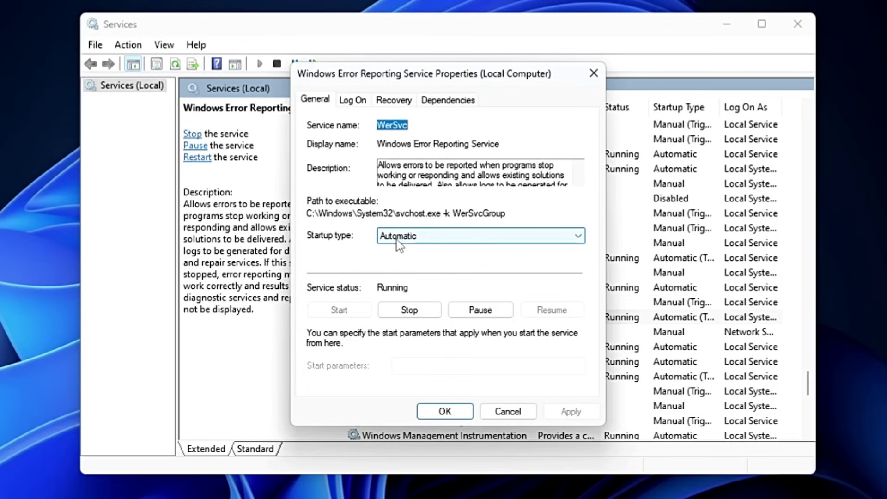
{"action": "left_click", "coordinate": [432, 236]}
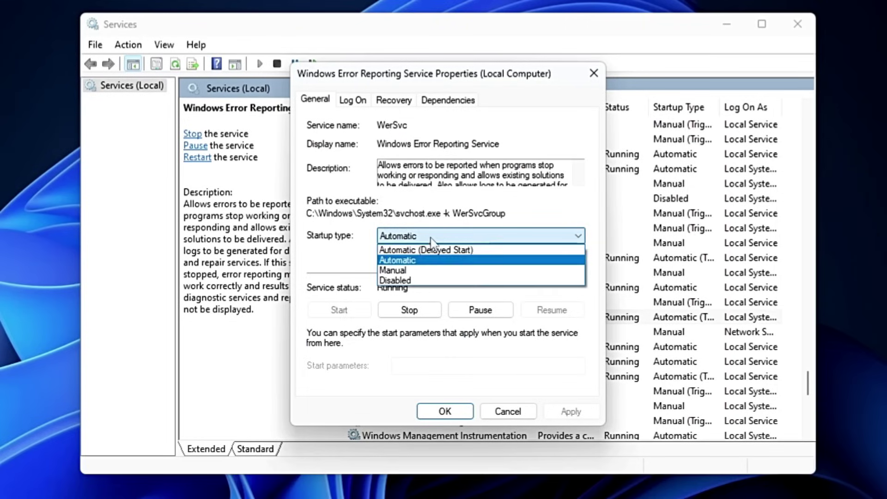
{"action": "left_click", "coordinate": [395, 281]}
{"action": "left_click", "coordinate": [424, 312]}
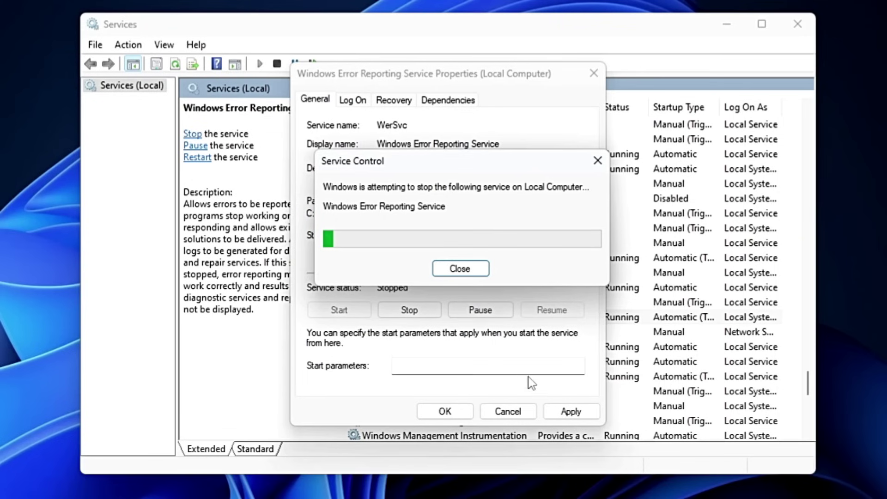
{"action": "left_click", "coordinate": [571, 411]}
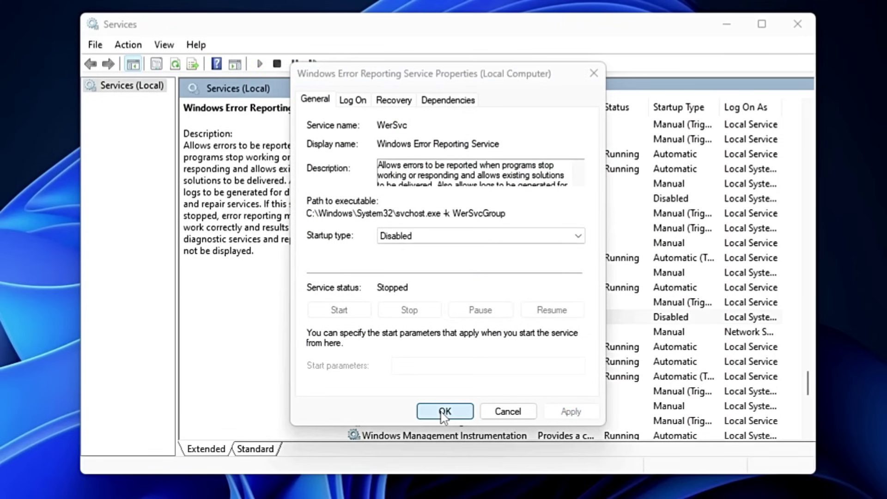
{"action": "left_click", "coordinate": [444, 411]}
{"action": "scroll", "coordinate": [436, 361], "scroll_direction": "down", "scroll_amount": 3}
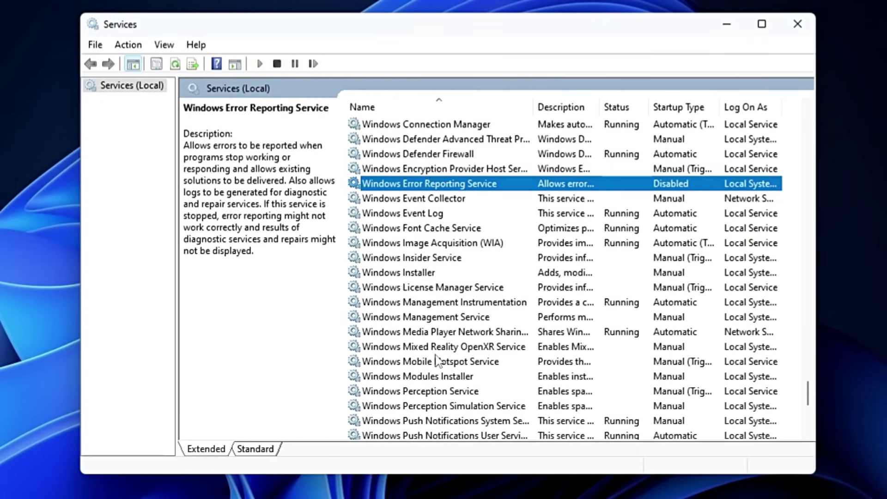
Scroll down to Work Folders and open its properties
{"action": "key", "text": "Down"}
{"action": "scroll", "coordinate": [437, 360], "scroll_direction": "down", "scroll_amount": 4}
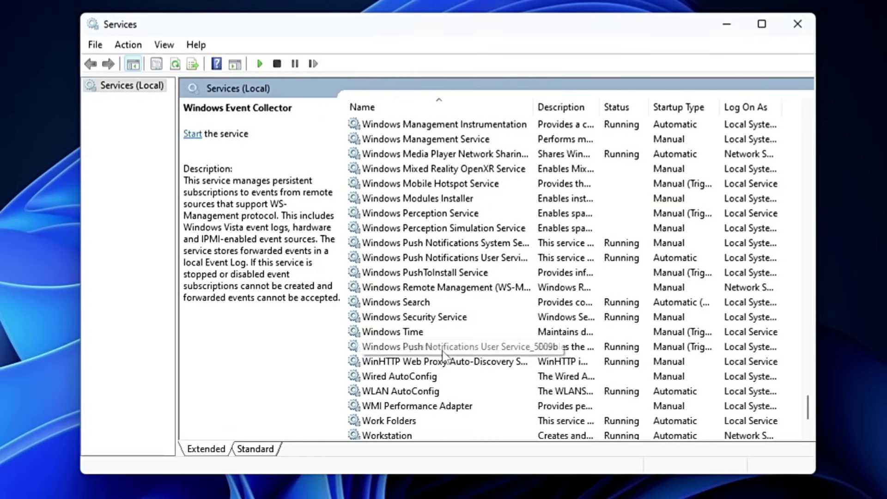
{"action": "scroll", "coordinate": [424, 369], "scroll_direction": "down", "scroll_amount": 1}
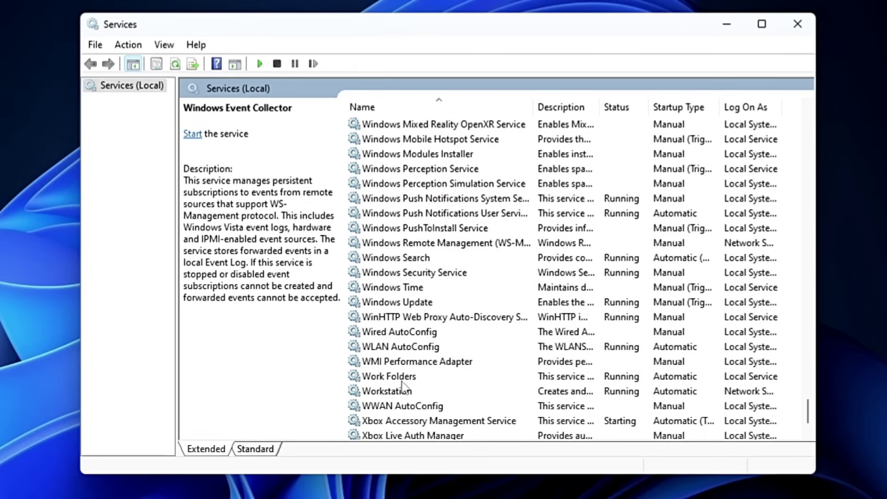
{"action": "double_click", "coordinate": [402, 378]}
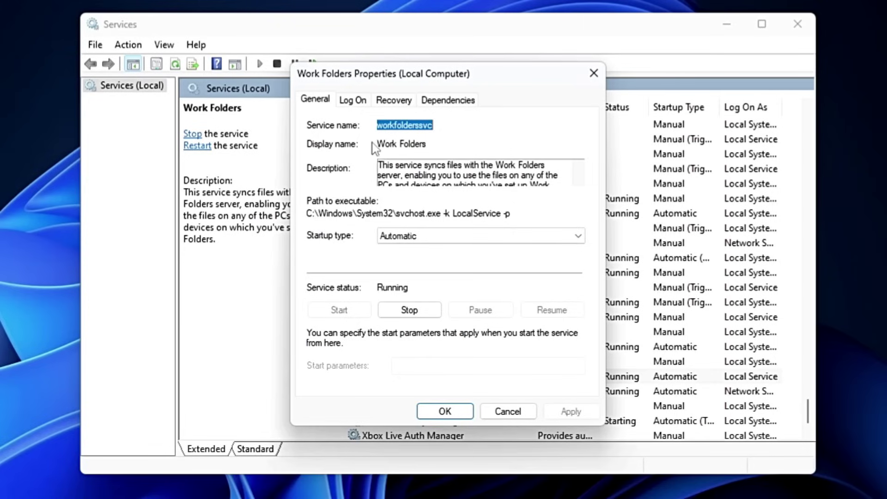
Set Work Folders to Disabled, stop it, apply, then select Xbox Accessory Management Service
{"action": "left_click", "coordinate": [419, 237]}
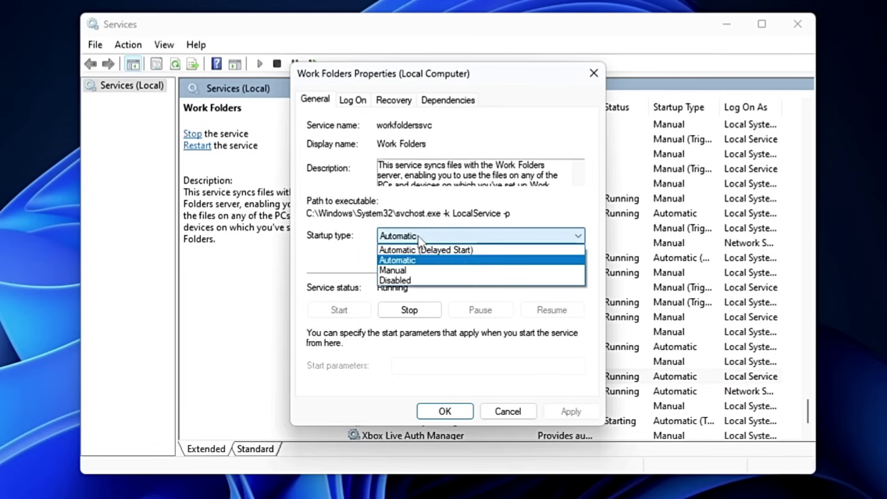
{"action": "left_click", "coordinate": [402, 279]}
{"action": "left_click", "coordinate": [418, 309]}
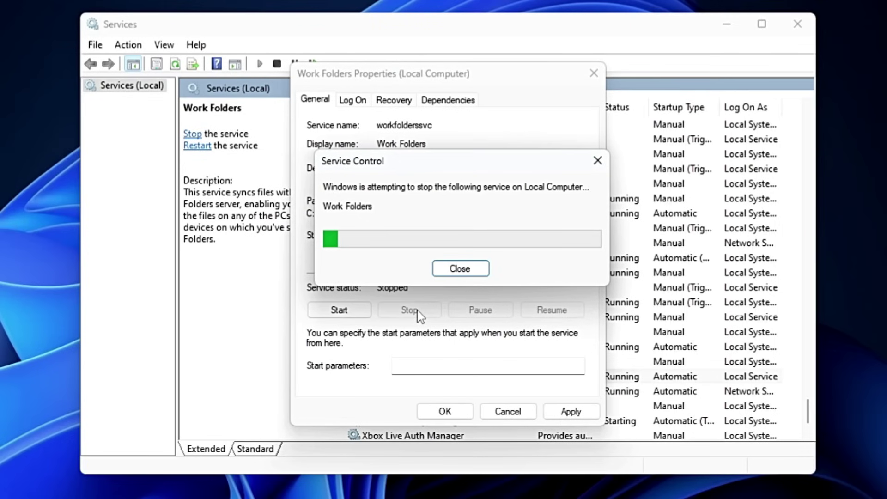
{"action": "left_click", "coordinate": [569, 411]}
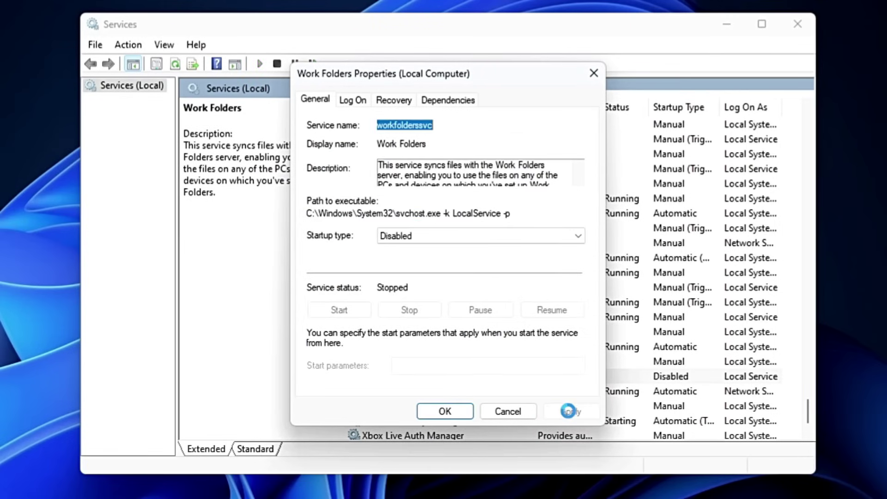
{"action": "left_click", "coordinate": [445, 411]}
{"action": "left_click", "coordinate": [439, 420]}
{"action": "scroll", "coordinate": [388, 353], "scroll_direction": "down", "scroll_amount": 1}
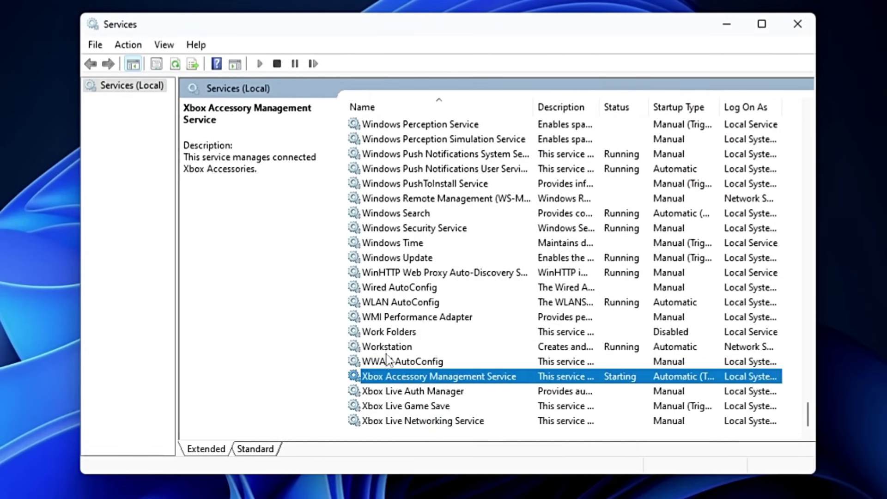
Change Xbox Accessory Management Service's startup type to Disabled and apply it
{"action": "double_click", "coordinate": [468, 378]}
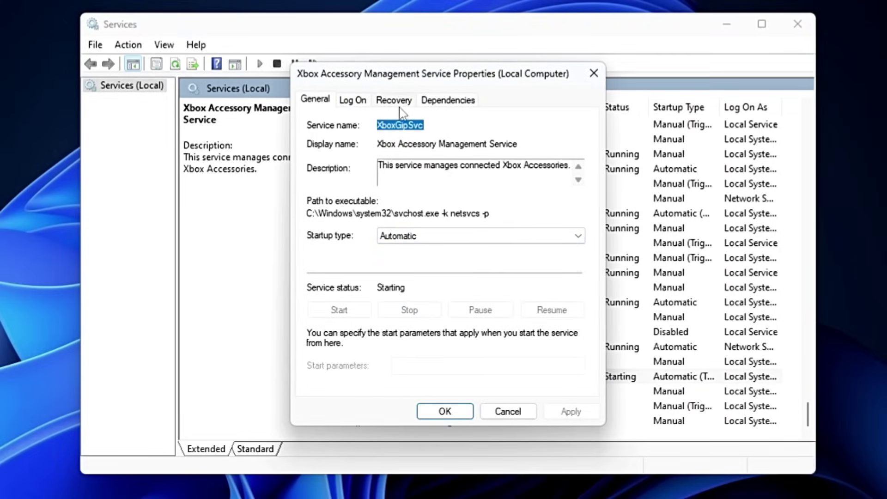
{"action": "left_click", "coordinate": [425, 239]}
{"action": "left_click", "coordinate": [415, 281]}
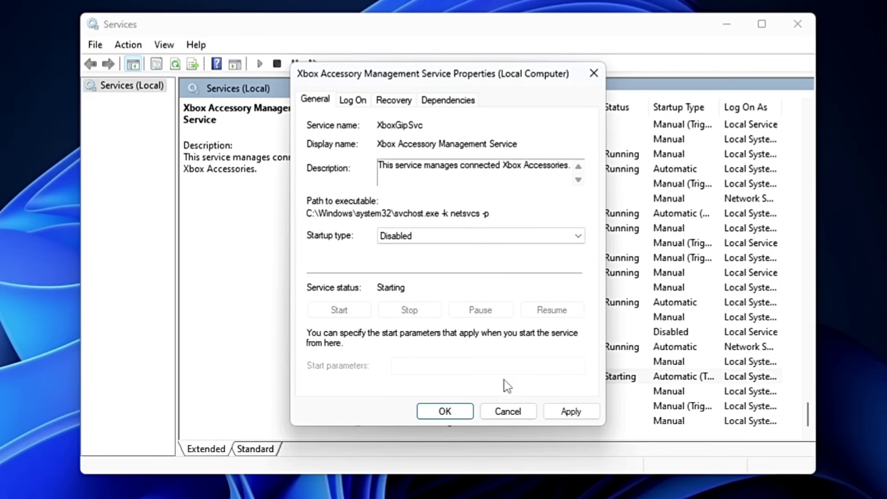
{"action": "left_click", "coordinate": [445, 411]}
{"action": "left_click", "coordinate": [406, 406]}
Browse Xbox Live Auth Manager, Xbox Live Game Save and Windows Update, then reach WalletService
{"action": "left_click", "coordinate": [409, 391]}
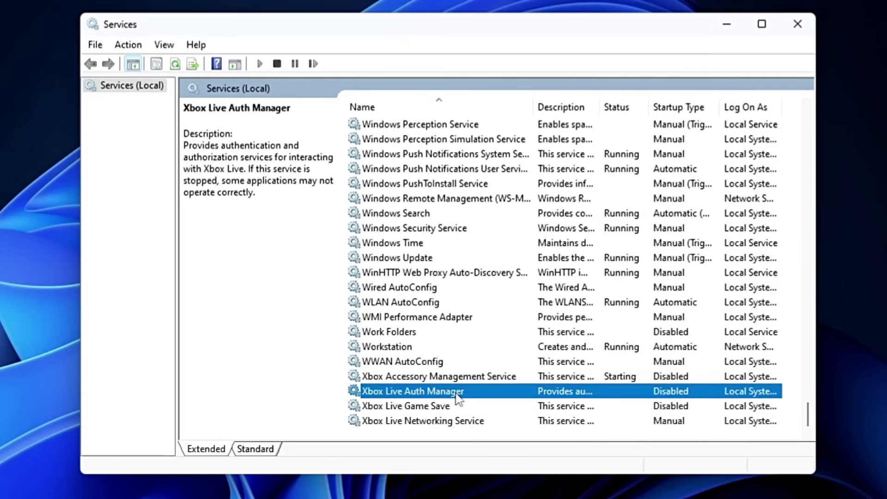
{"action": "left_click", "coordinate": [398, 406]}
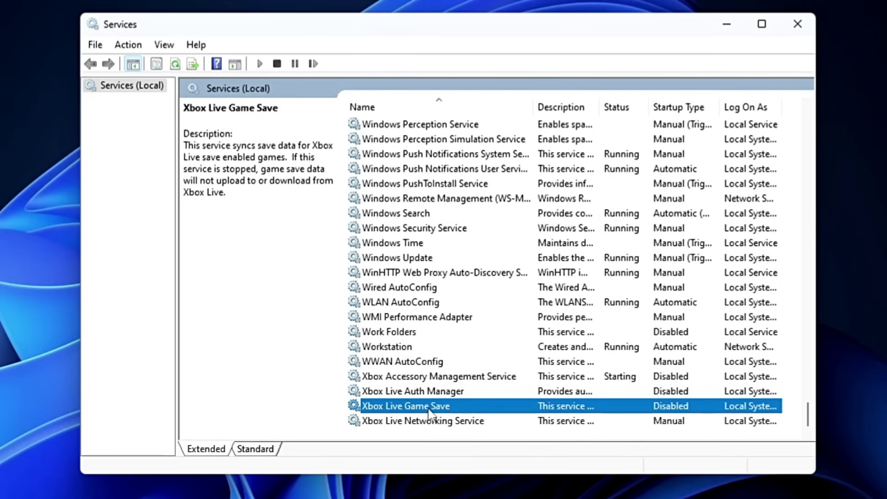
{"action": "left_click", "coordinate": [423, 257]}
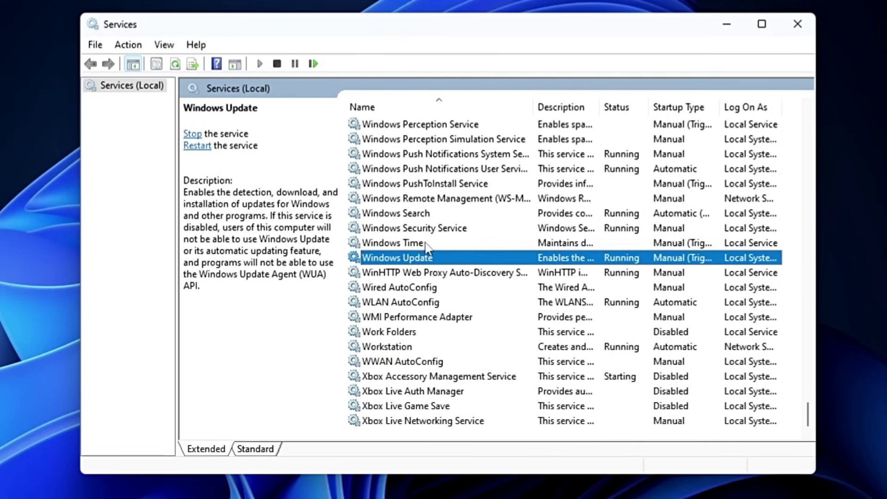
{"action": "key", "text": "Down"}
{"action": "key", "text": "Down"}
{"action": "key", "text": "Down"}
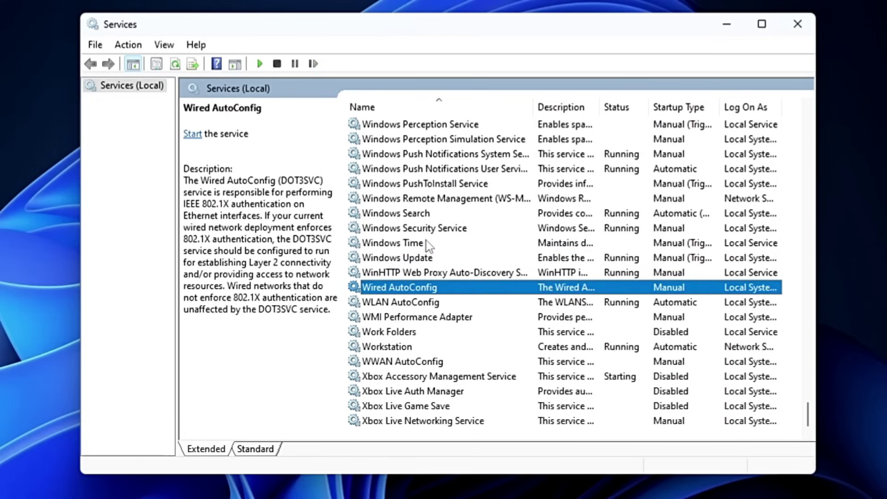
{"action": "key", "text": "Down"}
{"action": "key", "text": "Down"}
{"action": "key", "text": "Down"}
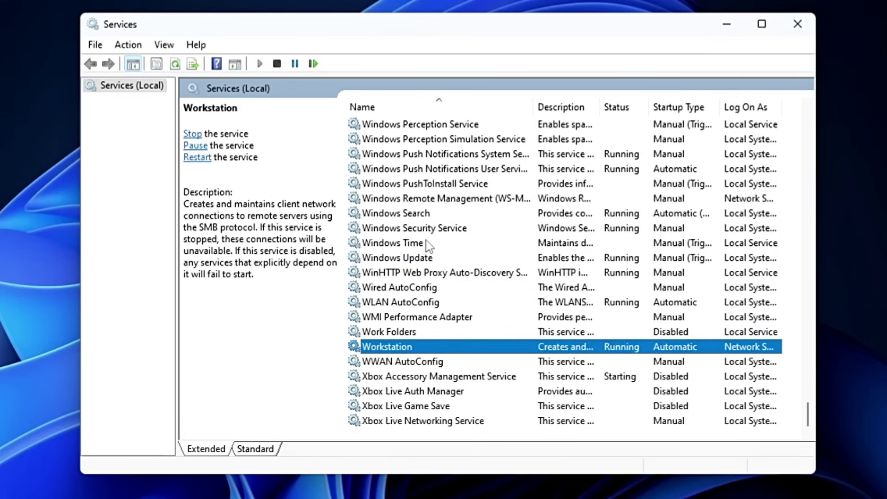
{"action": "key", "text": "w"}
{"action": "key", "text": "Down"}
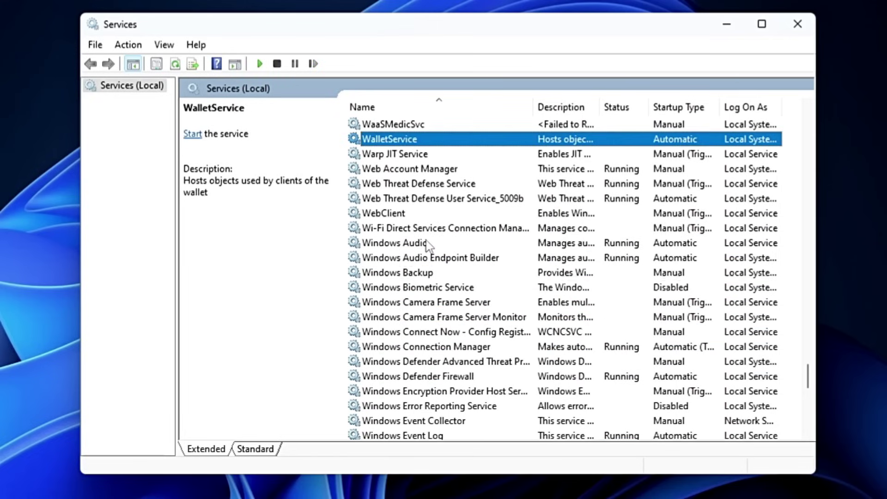
Change WalletService's startup type to Disabled, apply, and close its properties
{"action": "double_click", "coordinate": [417, 143]}
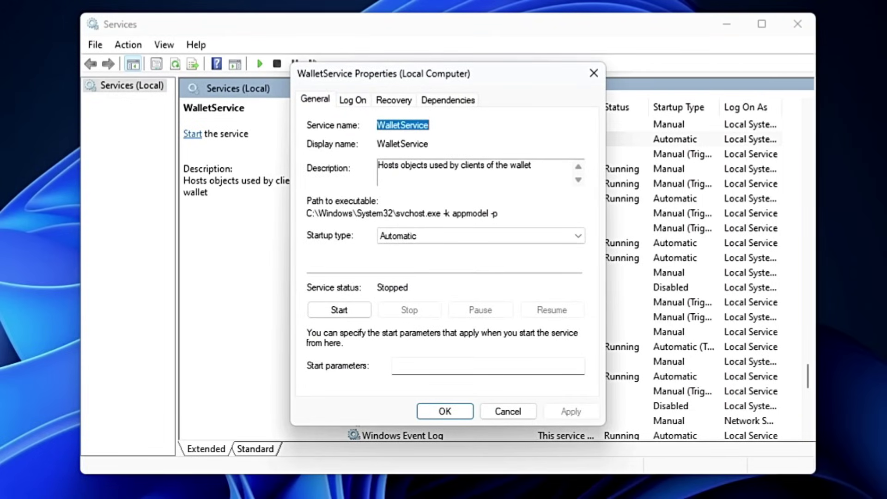
{"action": "left_click", "coordinate": [437, 238]}
{"action": "left_click", "coordinate": [409, 280]}
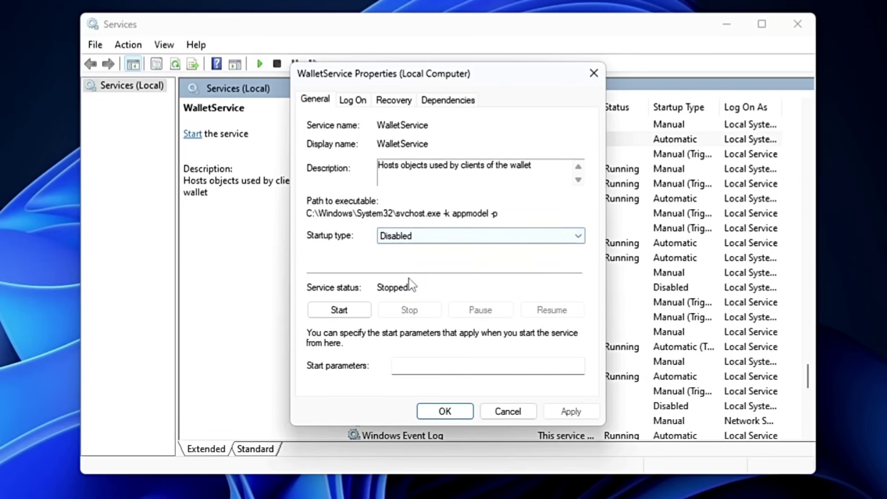
{"action": "left_click", "coordinate": [570, 411]}
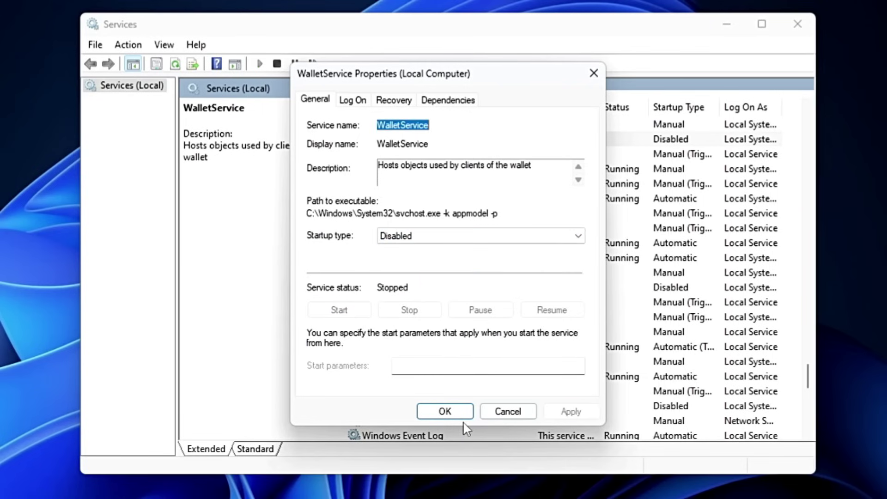
{"action": "left_click", "coordinate": [450, 413]}
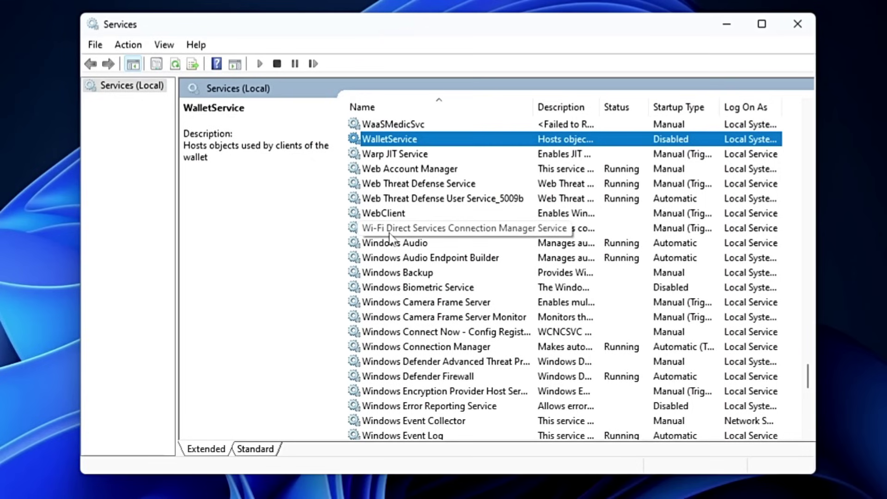
Set Windows Mobile Hotspot Service's startup type to Disabled and apply the change
{"action": "scroll", "coordinate": [422, 319], "scroll_direction": "down", "scroll_amount": 3}
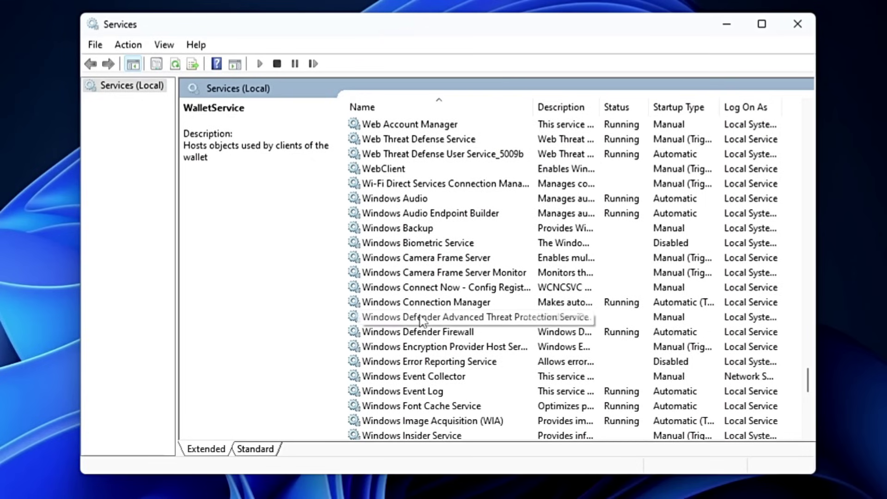
{"action": "scroll", "coordinate": [425, 323], "scroll_direction": "down", "scroll_amount": 1}
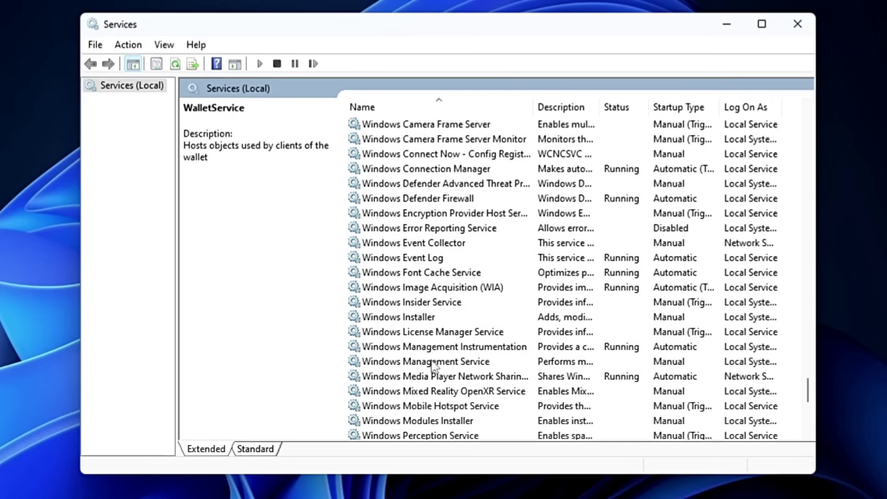
{"action": "double_click", "coordinate": [431, 406]}
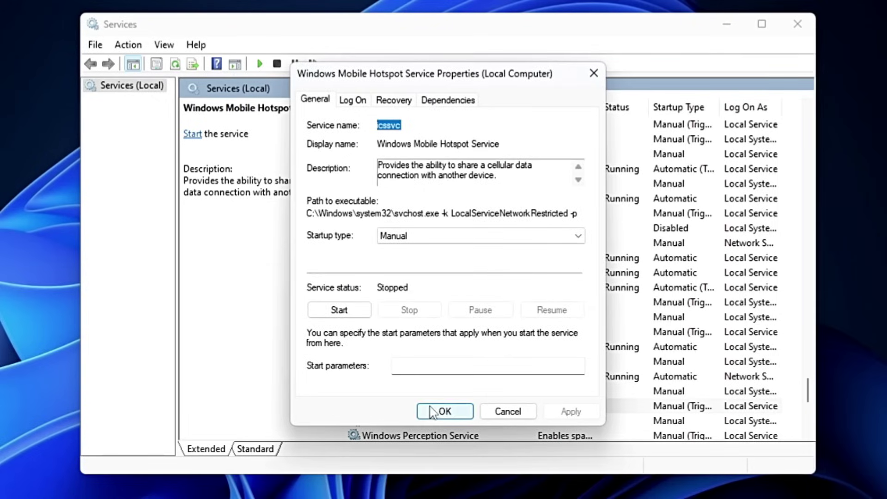
{"action": "left_click", "coordinate": [408, 239]}
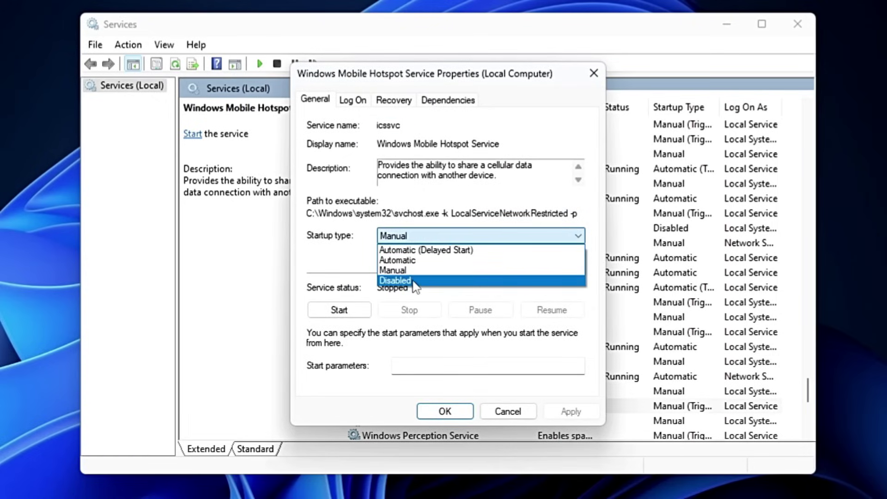
{"action": "left_click", "coordinate": [411, 279]}
{"action": "left_click", "coordinate": [568, 410]}
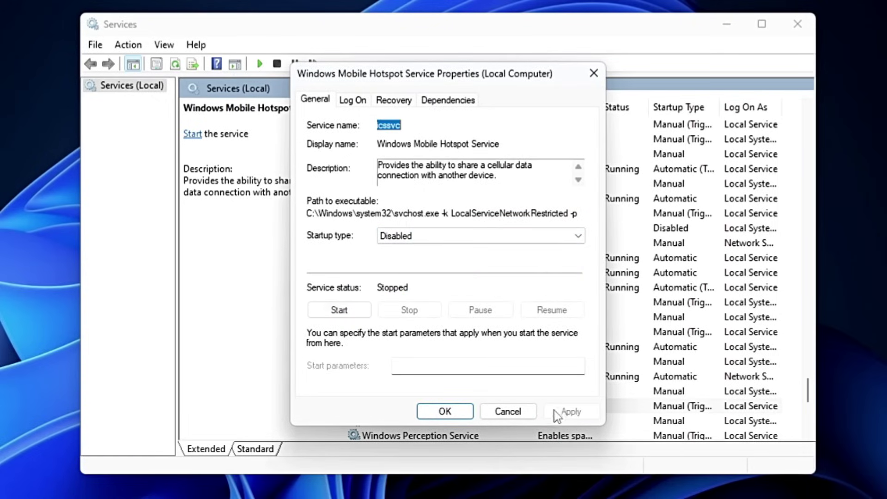
{"action": "left_click", "coordinate": [449, 411]}
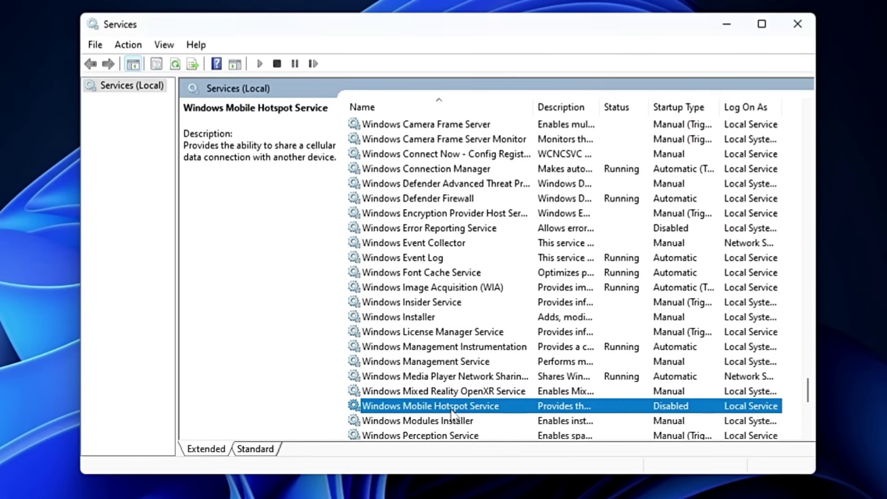
{"action": "key", "text": "t"}
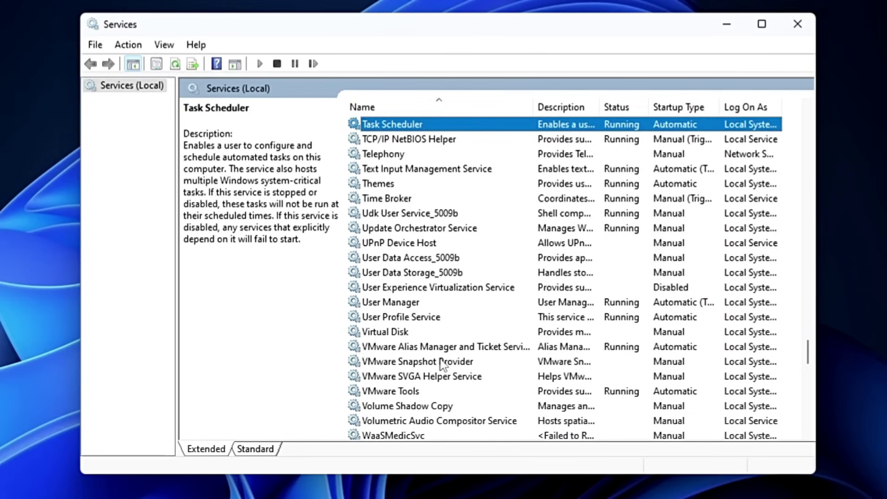
Move down the services list past Themes and Secondary Logon to SysMain and open its properties
{"action": "key", "text": "t"}
{"action": "key", "text": "t"}
{"action": "key", "text": "t"}
{"action": "key", "text": "t"}
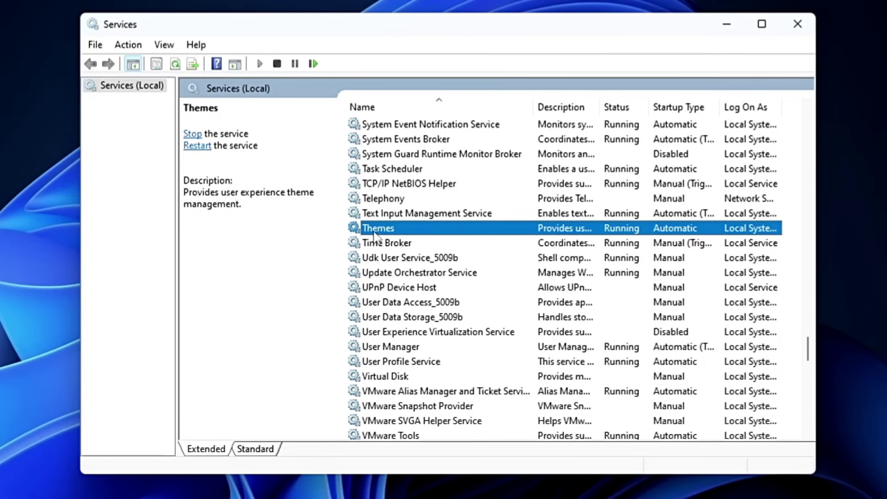
{"action": "left_click", "coordinate": [423, 270]}
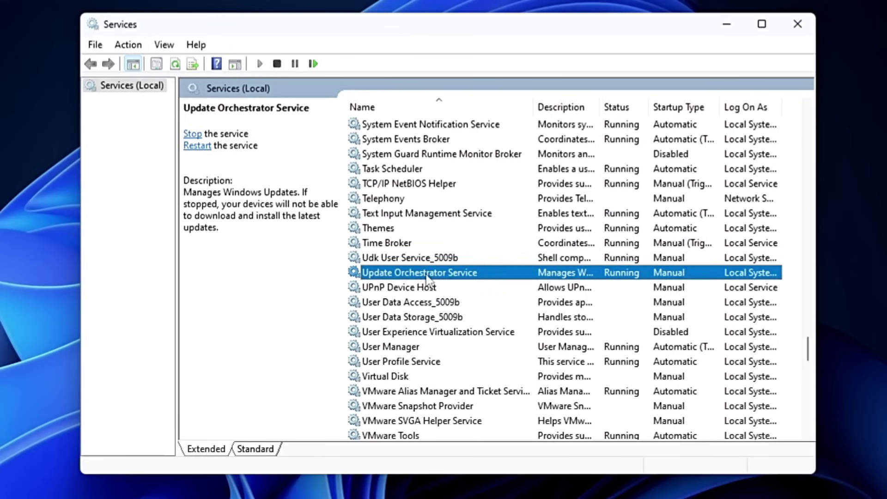
{"action": "key", "text": "s"}
{"action": "key", "text": "Down"}
{"action": "key", "text": "Down"}
{"action": "key", "text": "Down"}
{"action": "key", "text": "Down"}
{"action": "key", "text": "Down"}
{"action": "key", "text": "Down"}
{"action": "key", "text": "Down"}
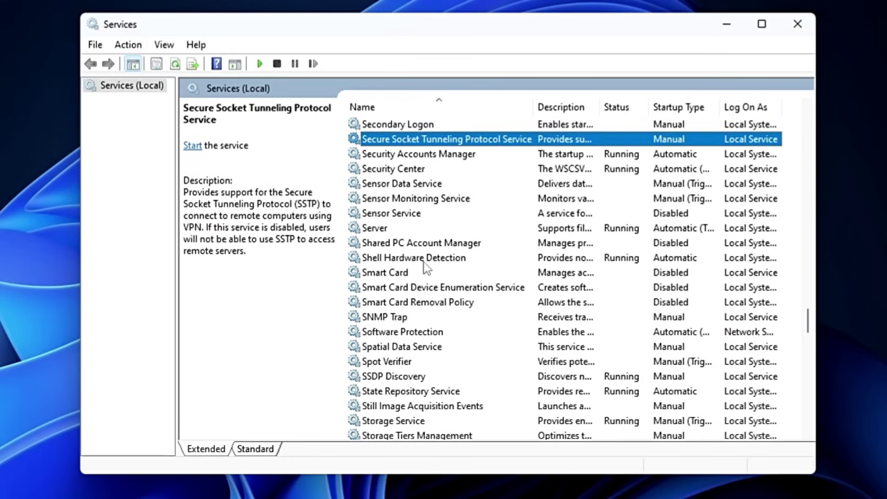
{"action": "key", "text": "Down"}
{"action": "key", "text": "Down"}
{"action": "key", "text": "Down"}
{"action": "key", "text": "Down"}
{"action": "key", "text": "Down"}
{"action": "key", "text": "Down"}
{"action": "key", "text": "Down"}
{"action": "key", "text": "Down"}
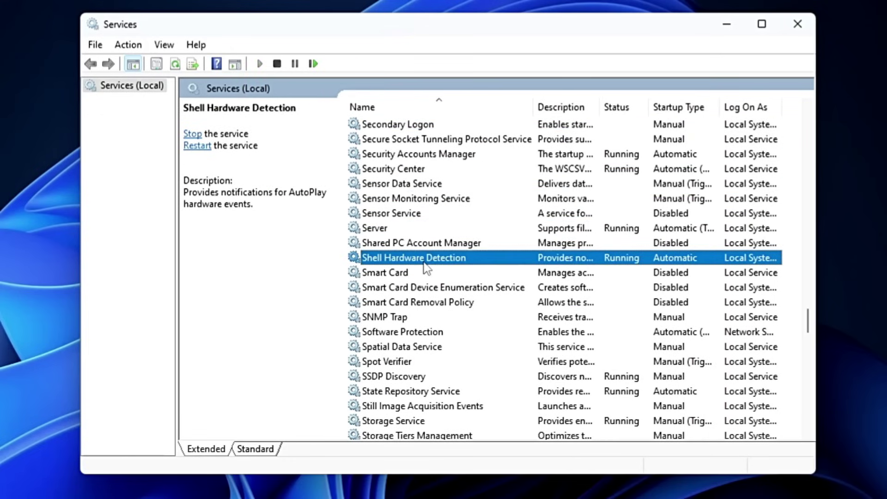
{"action": "scroll", "coordinate": [425, 268], "scroll_direction": "down", "scroll_amount": 3}
{"action": "left_click", "coordinate": [392, 332]}
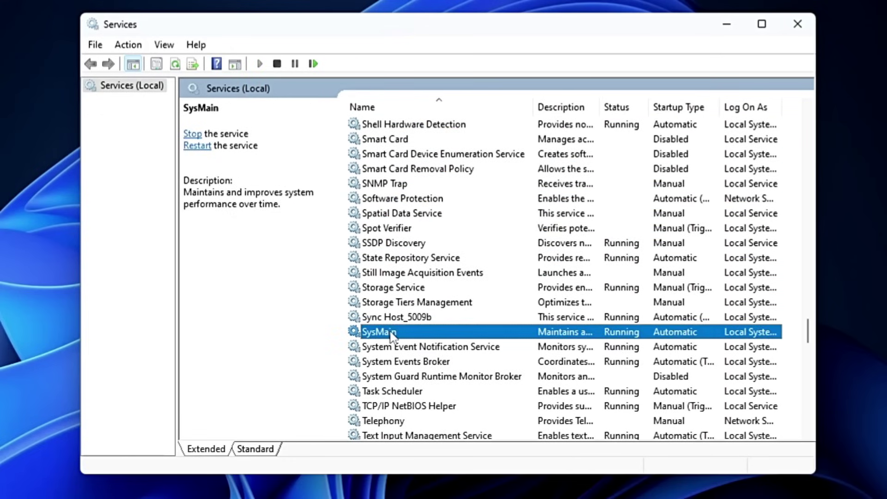
{"action": "double_click", "coordinate": [392, 334]}
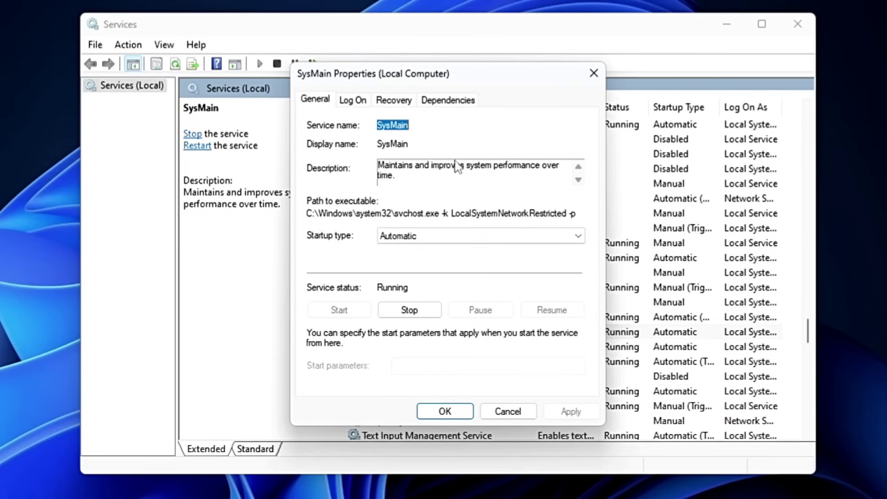
Set SysMain's startup type to Disabled, stop the running service, and apply the settings
{"action": "left_click", "coordinate": [421, 235]}
{"action": "left_click", "coordinate": [411, 281]}
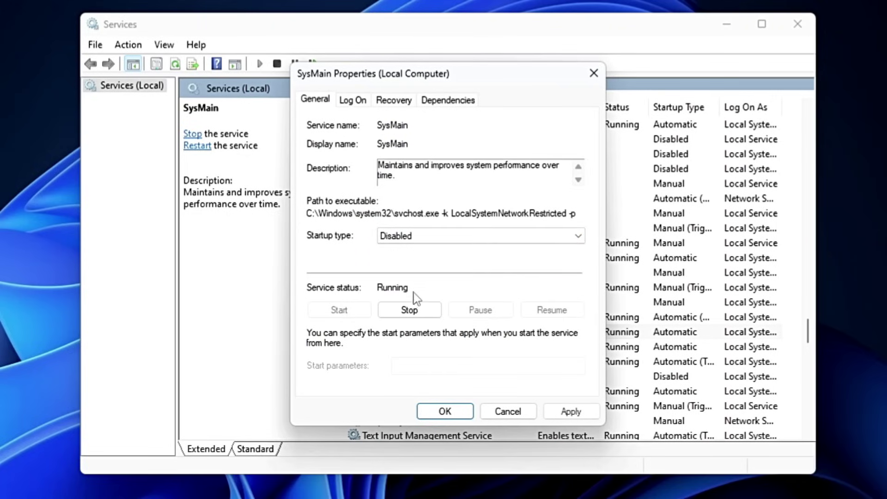
{"action": "left_click", "coordinate": [419, 311]}
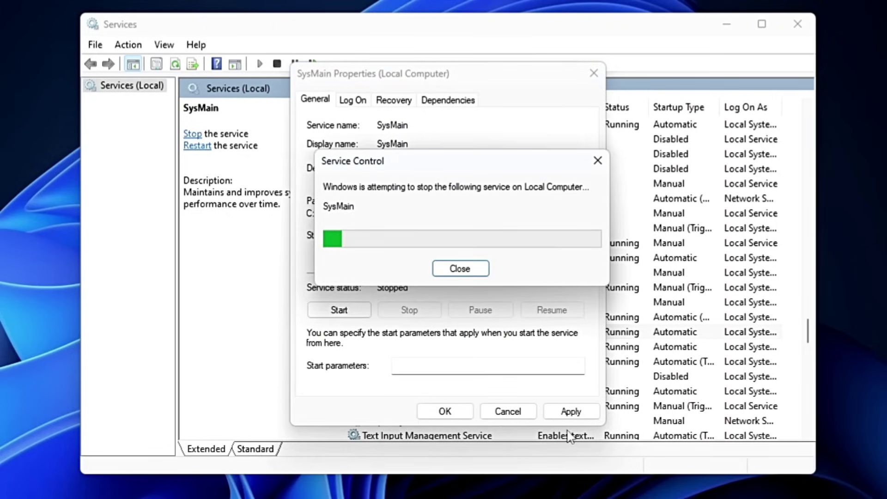
{"action": "left_click", "coordinate": [571, 410]}
{"action": "left_click", "coordinate": [445, 411]}
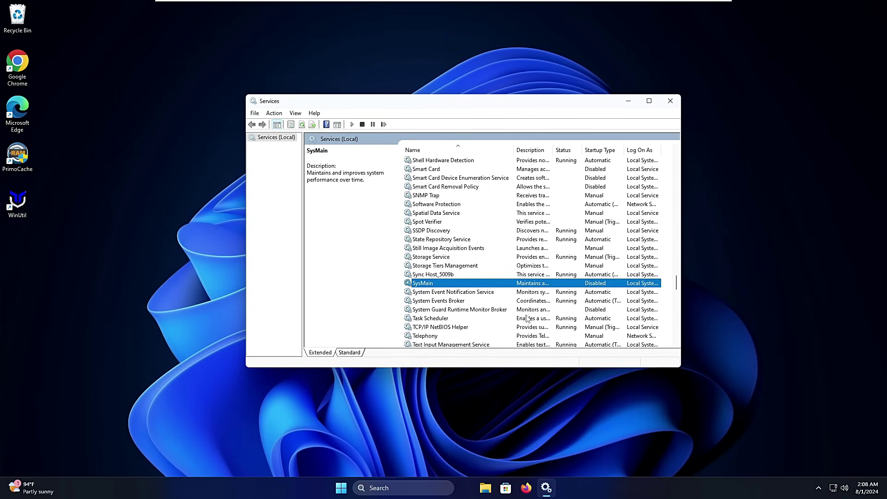
Close Services, check CPU and memory on Task Manager's Performance view, then close Task Manager
{"action": "left_click", "coordinate": [797, 24]}
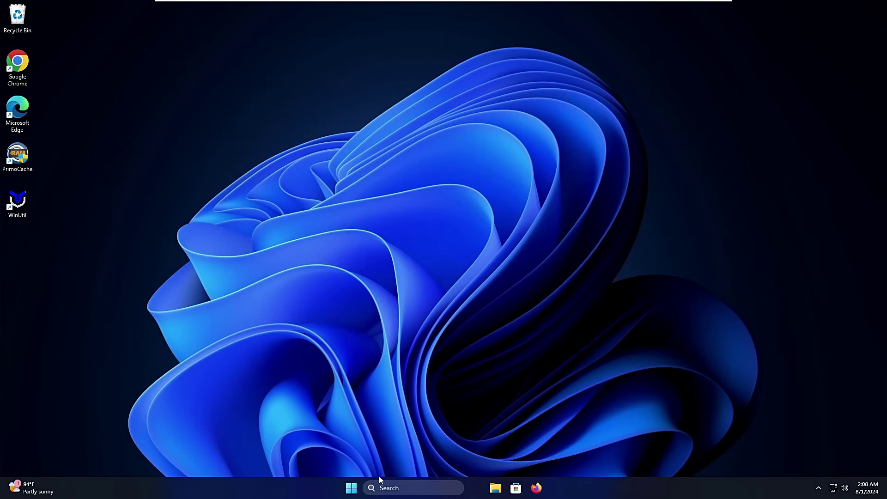
{"action": "right_click", "coordinate": [350, 487]}
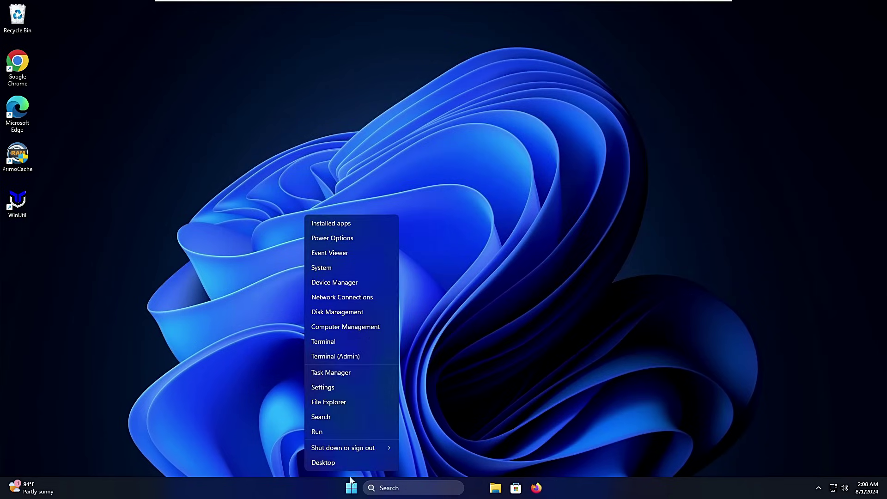
{"action": "left_click", "coordinate": [336, 372]}
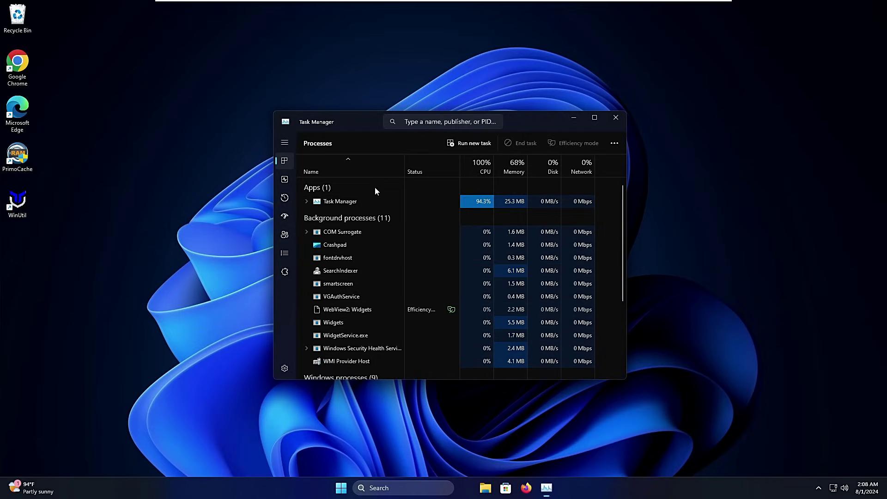
{"action": "left_click", "coordinate": [284, 179]}
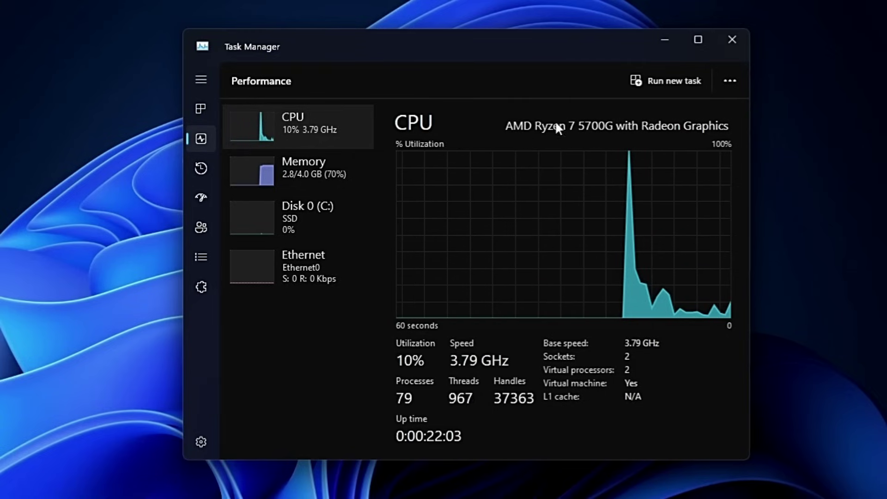
{"action": "left_click", "coordinate": [732, 37]}
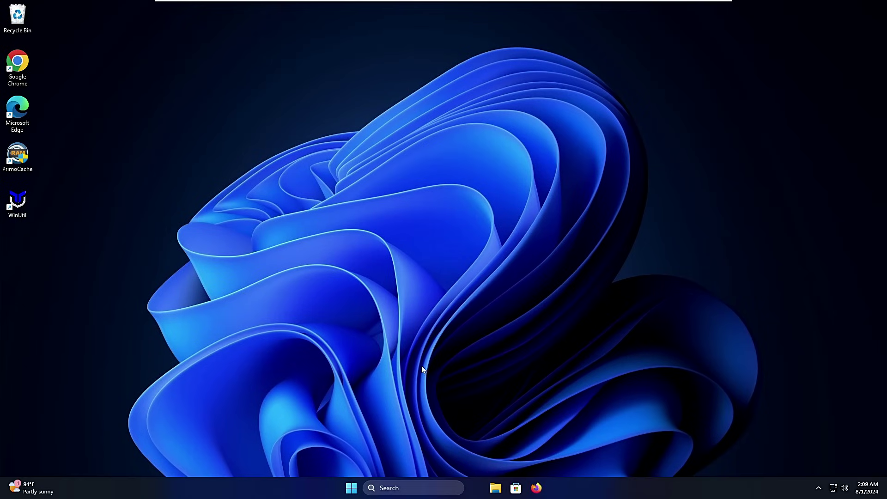
Reopen Task Manager from the Start button's right-click menu
{"action": "right_click", "coordinate": [351, 488]}
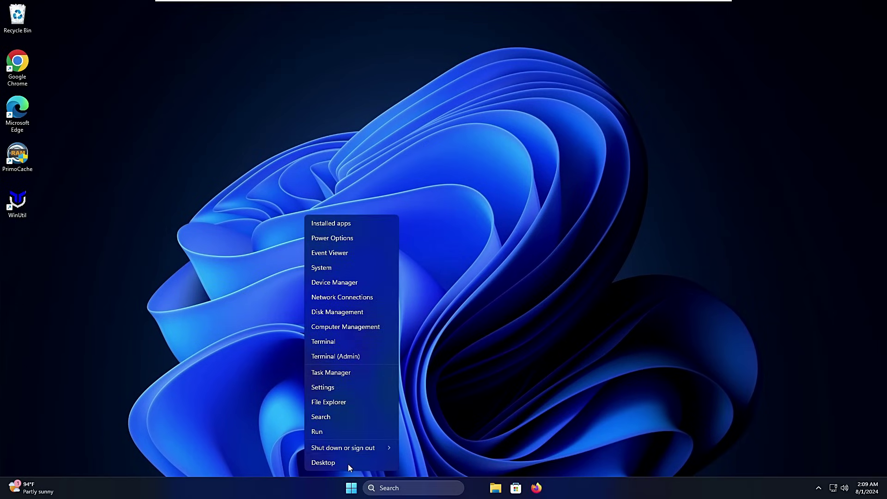
{"action": "left_click", "coordinate": [346, 374]}
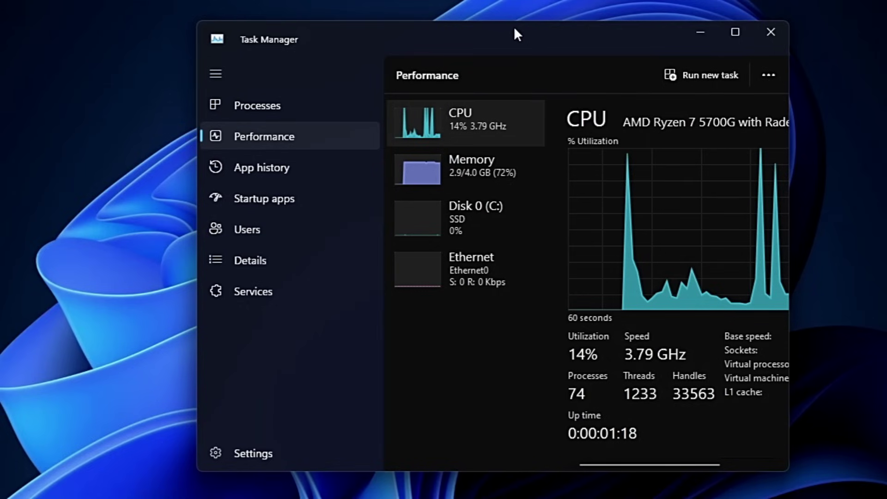